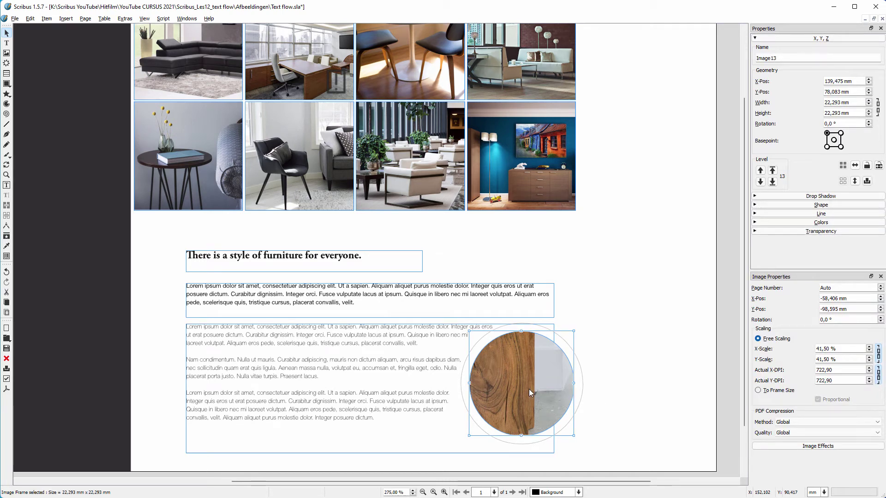
# Step: Move the wood circle into the body text and draw a new circle right of the text frame
pyautogui.moveTo(529, 389); pyautogui.dragTo(316, 374)
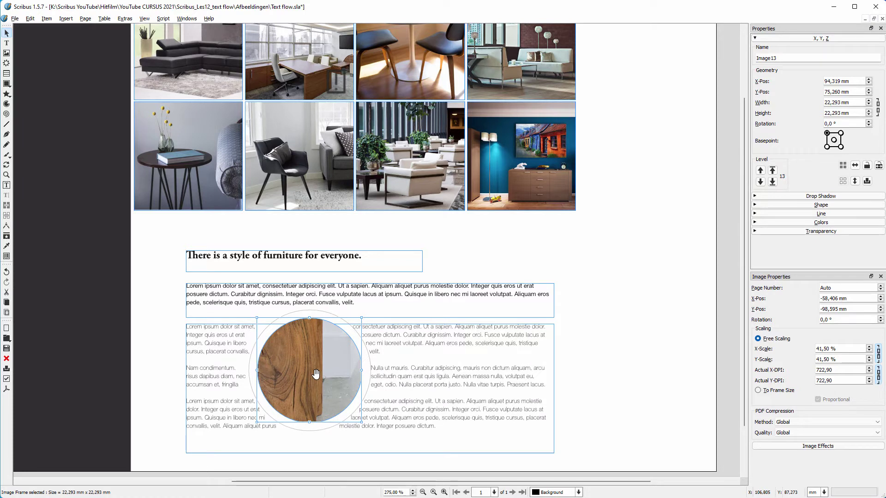
pyautogui.click(8, 85)
pyautogui.moveTo(50, 86)
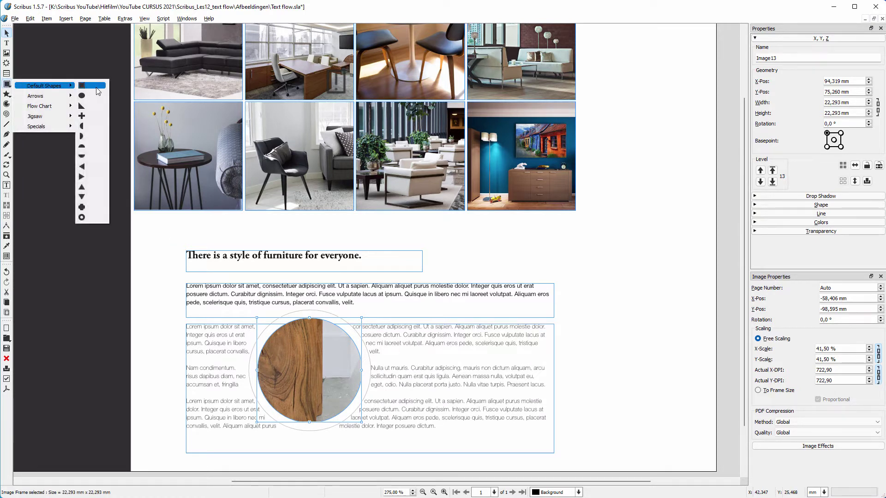
pyautogui.click(97, 95)
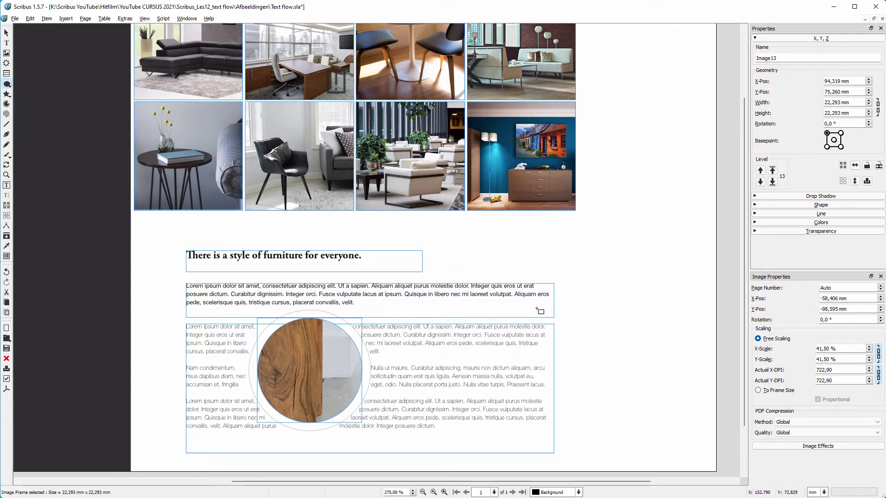
pyautogui.moveTo(599, 313); pyautogui.dragTo(708, 430)
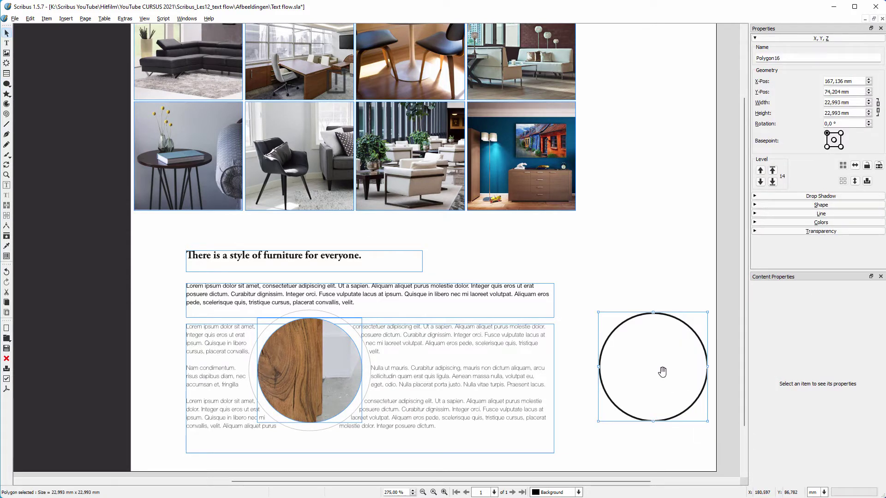
# Step: Convert the new circle into an image frame with its stroke colour set to None
pyautogui.rightClick(652, 364)
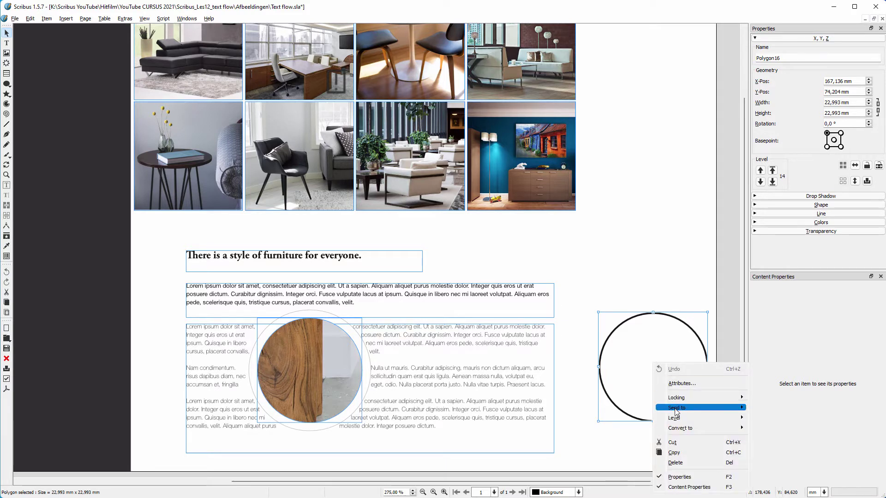
pyautogui.moveTo(720, 428)
pyautogui.click(784, 443)
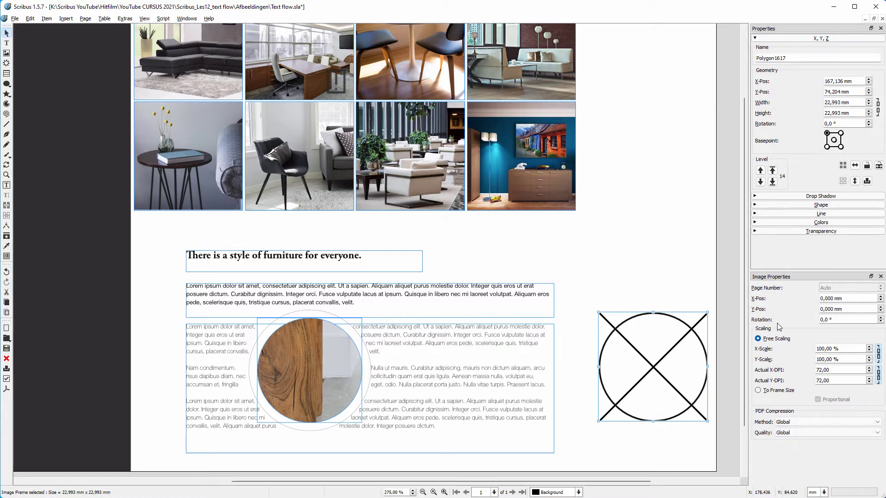
pyautogui.click(795, 224)
pyautogui.click(780, 233)
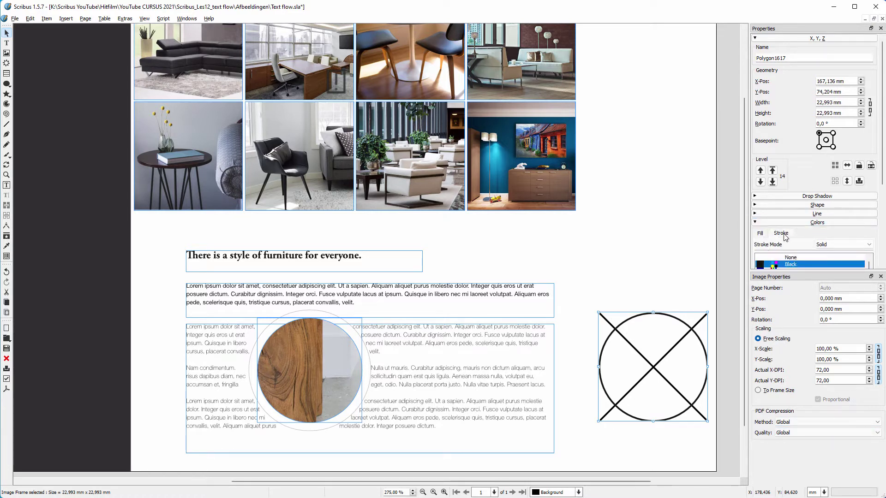
pyautogui.click(791, 258)
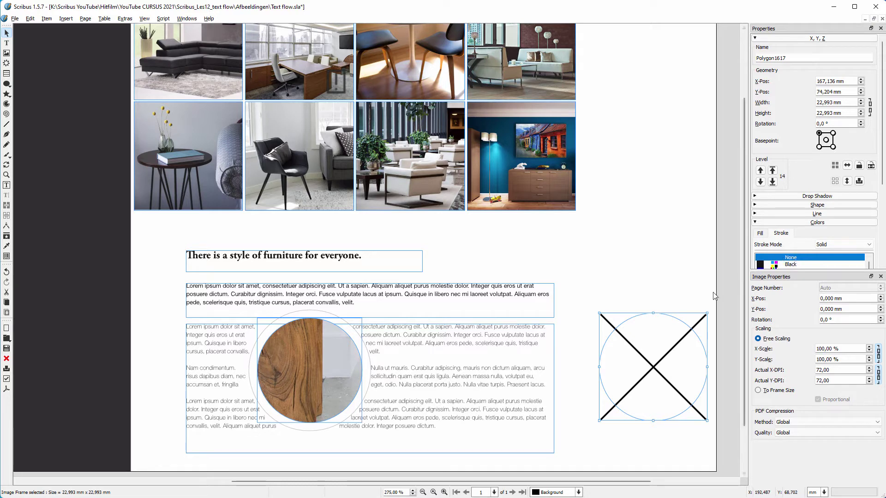
# Step: Load wood.png into the circular frame, scaled to frame size
pyautogui.rightClick(650, 350)
pyautogui.click(676, 380)
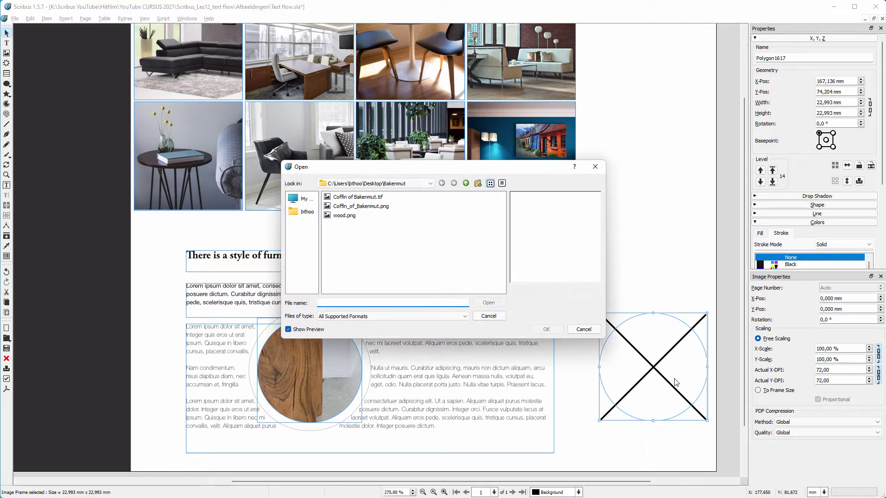
pyautogui.click(358, 215)
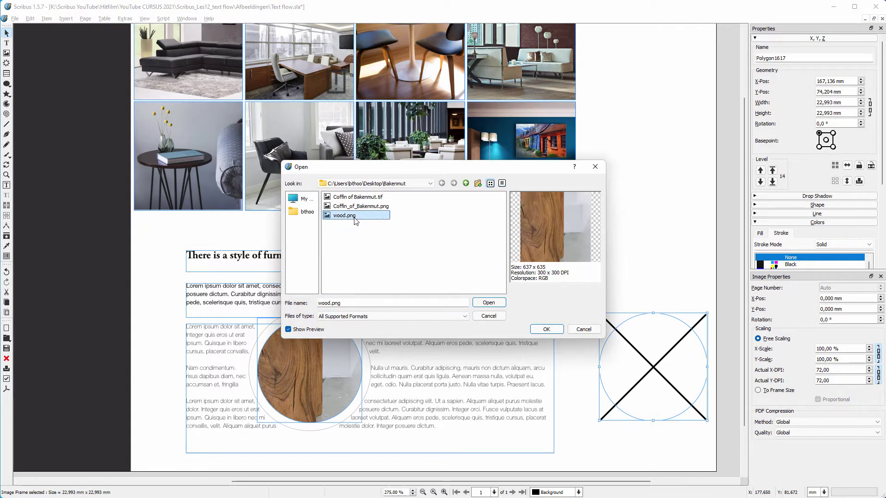
pyautogui.click(536, 328)
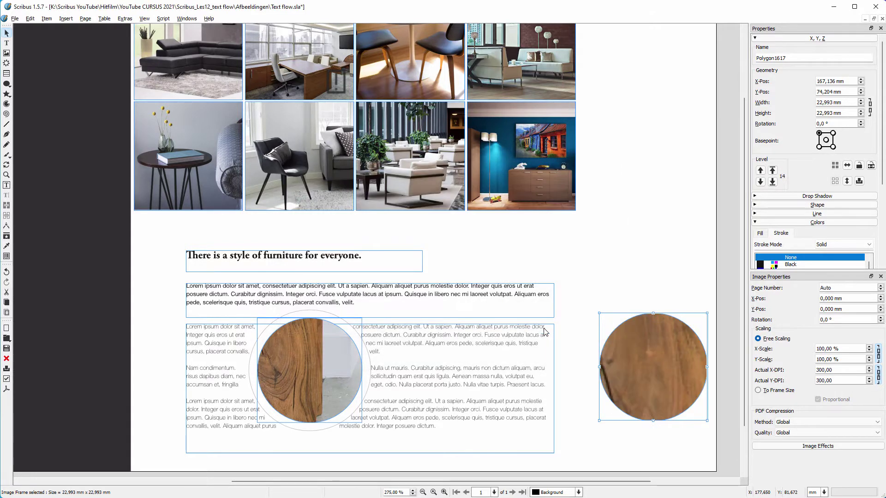
pyautogui.click(758, 390)
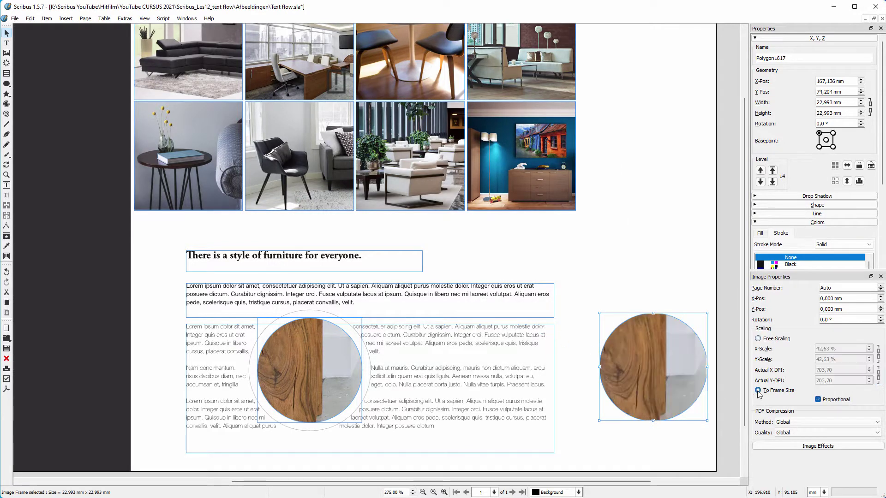
# Step: Show the wood image at full resolution and move the circle into the body text
pyautogui.rightClick(656, 362)
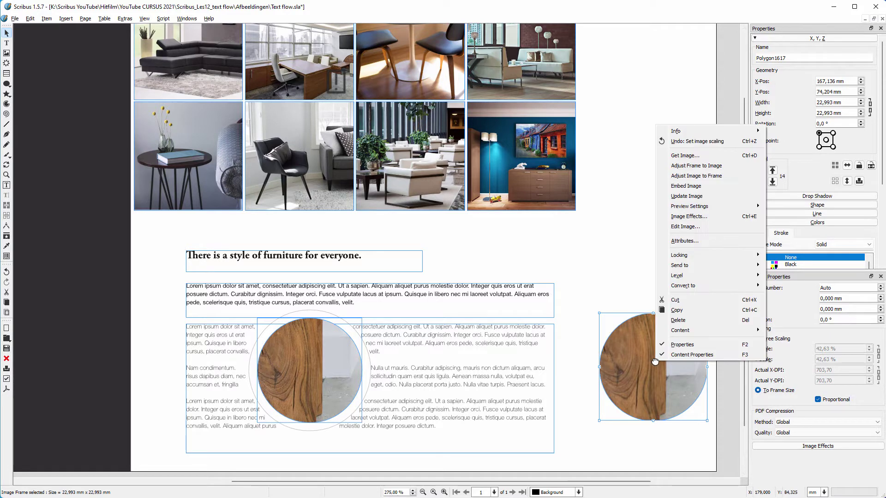
pyautogui.moveTo(709, 208)
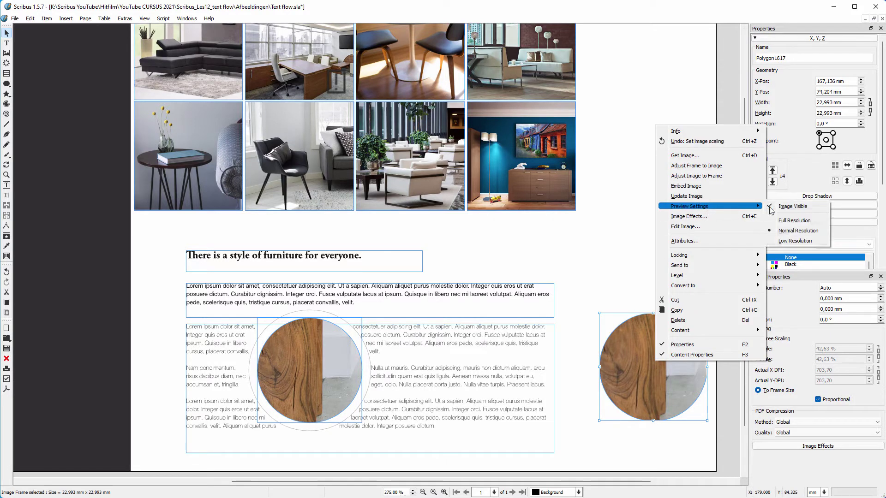
pyautogui.click(820, 224)
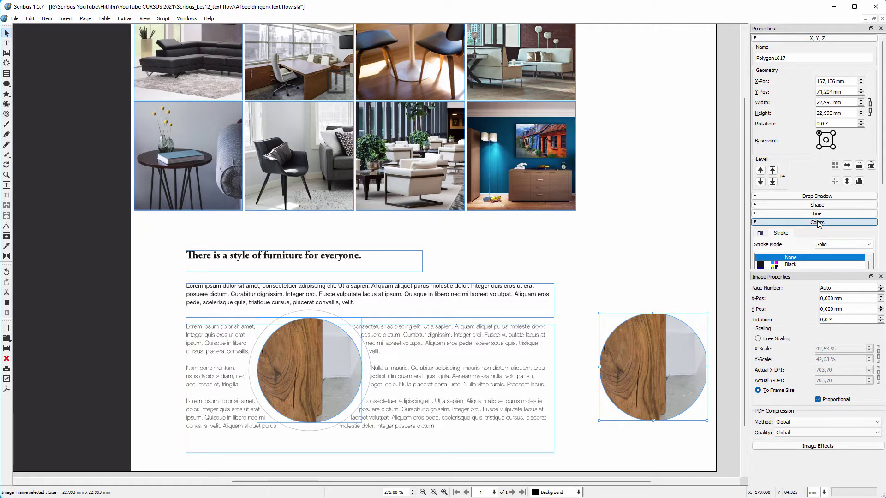
pyautogui.moveTo(673, 356); pyautogui.dragTo(496, 361)
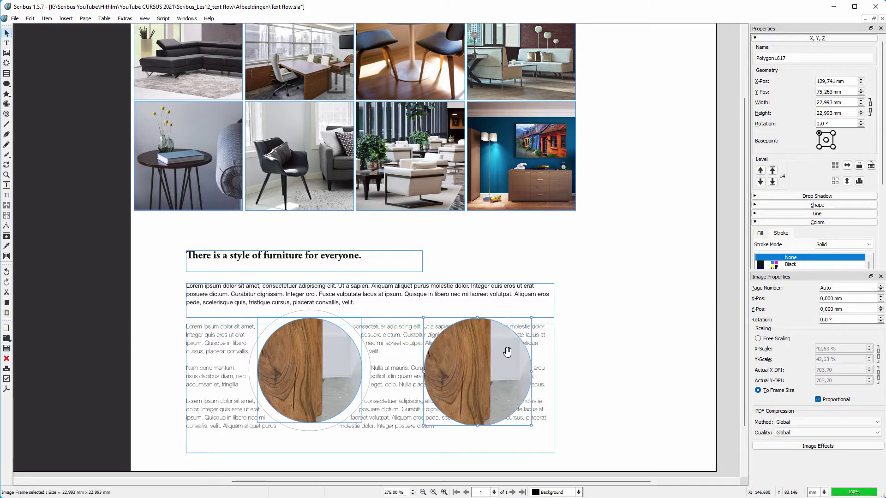
# Step: Make text flow around the second circle's frame shape, reposition it to X 126.214, Y 73.499 mm, and open Shape Edit
pyautogui.click(809, 206)
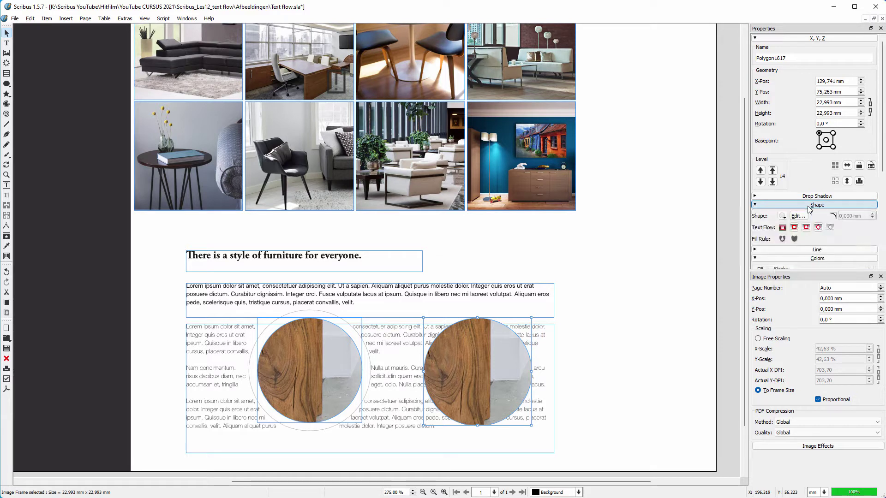
pyautogui.click(794, 228)
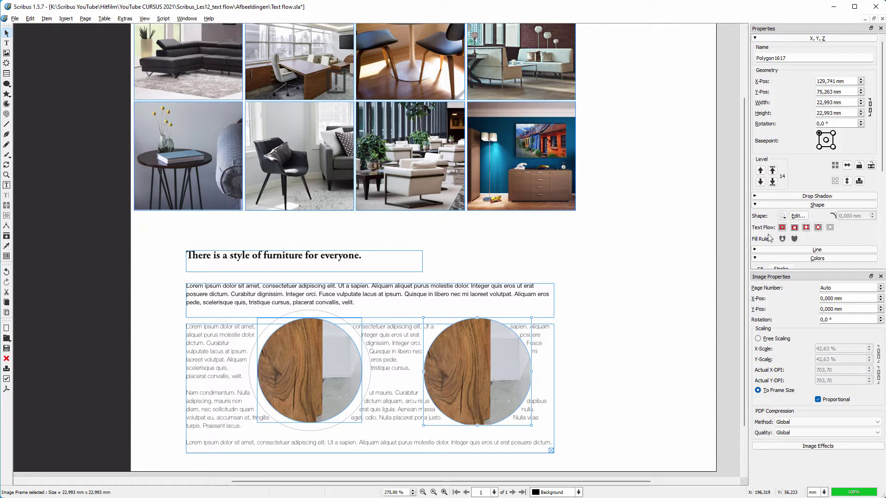
pyautogui.moveTo(472, 359); pyautogui.dragTo(460, 316)
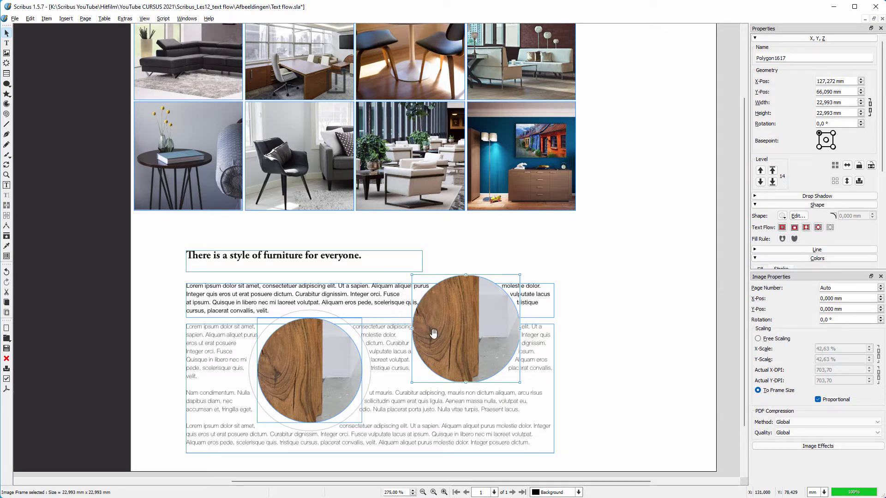
pyautogui.moveTo(462, 334); pyautogui.dragTo(459, 370)
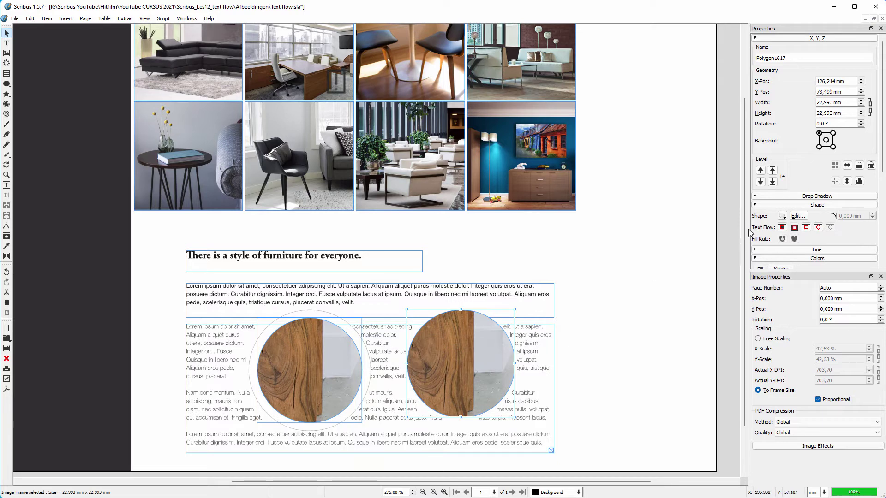
pyautogui.click(798, 216)
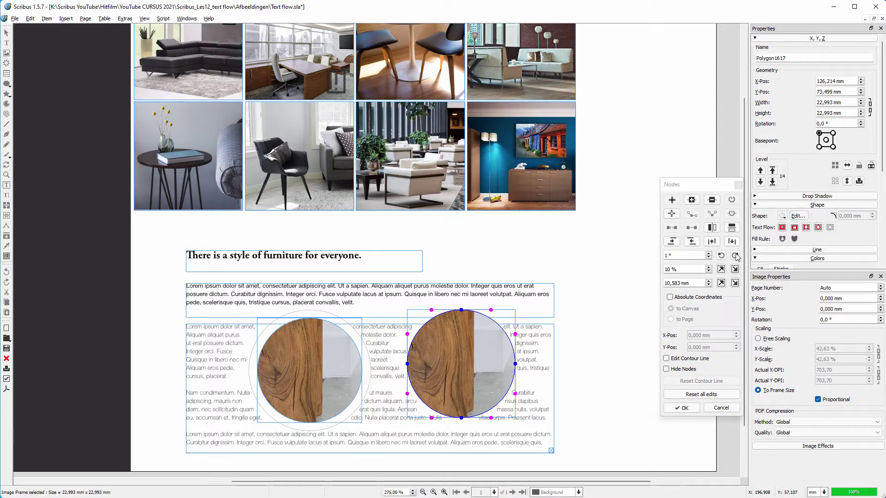
# Step: Enlarge the second circle's contour line by 10 %, then by 5 %, and confirm
pyautogui.click(667, 359)
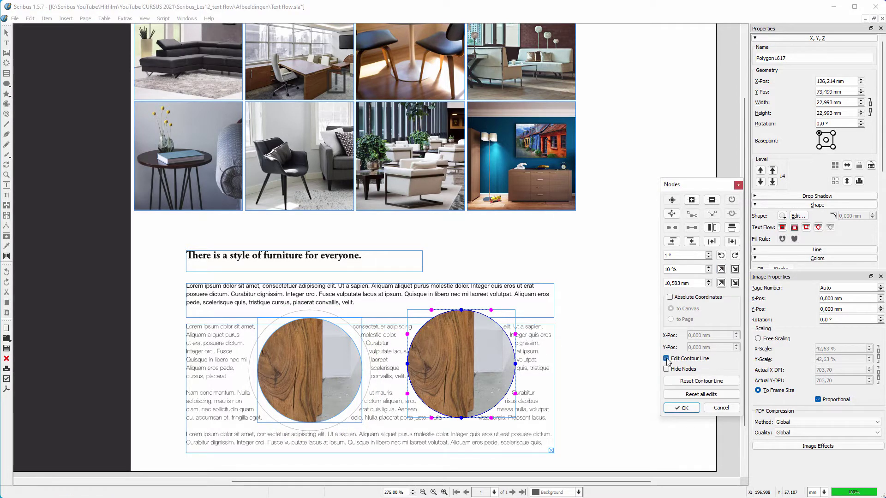
pyautogui.click(722, 270)
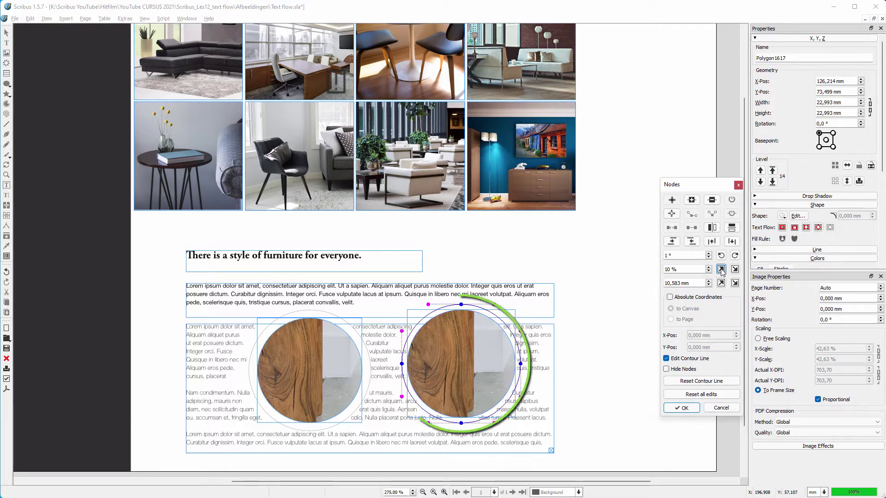
pyautogui.tripleClick(664, 268)
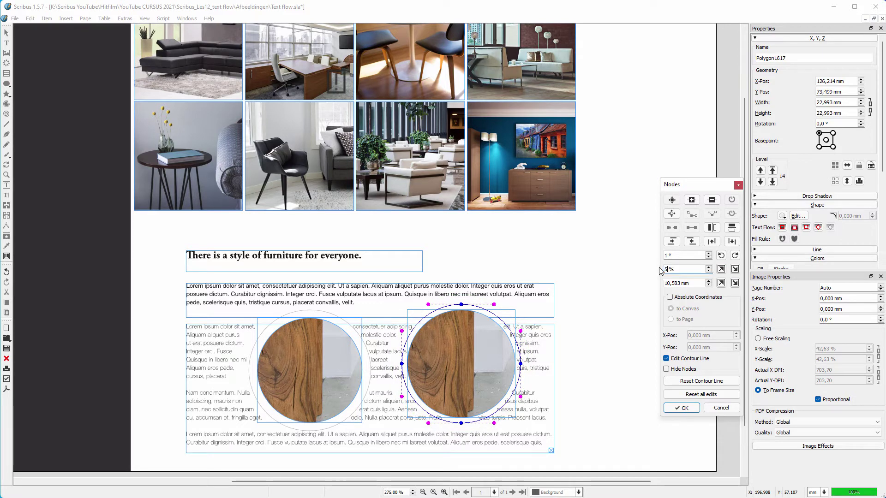
pyautogui.click(721, 269)
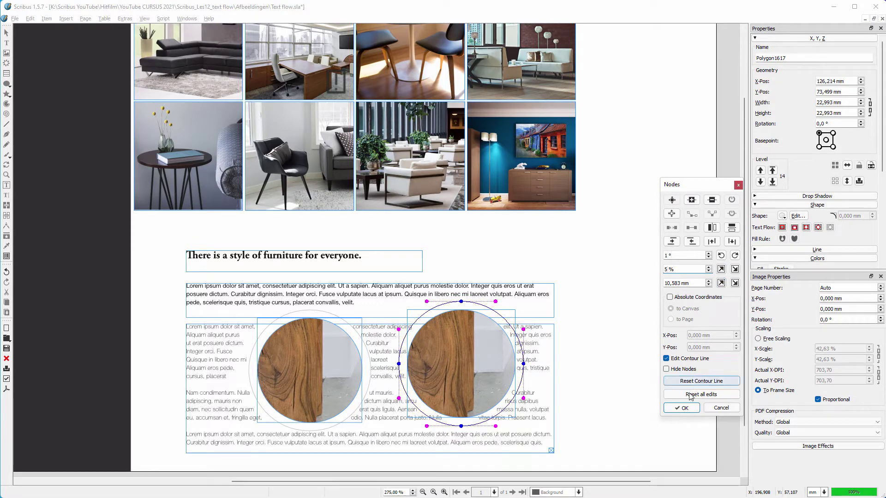
pyautogui.click(683, 409)
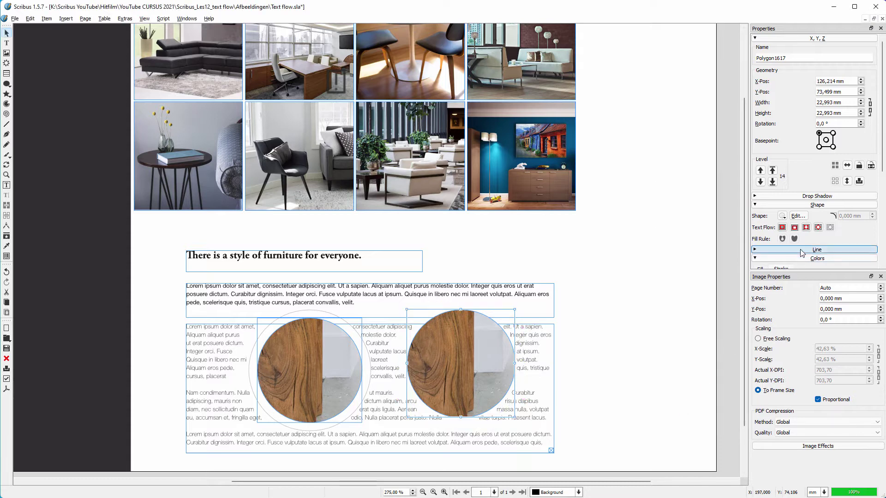
# Step: Make text wrap around the enlarged contour line, then move both wood circles off the page
pyautogui.click(818, 228)
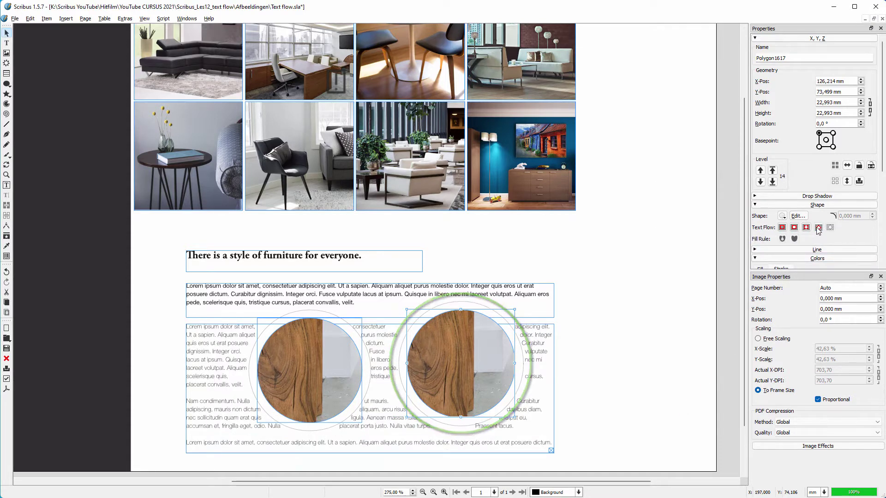
pyautogui.moveTo(469, 345); pyautogui.dragTo(672, 89)
pyautogui.moveTo(301, 367); pyautogui.dragTo(655, 169)
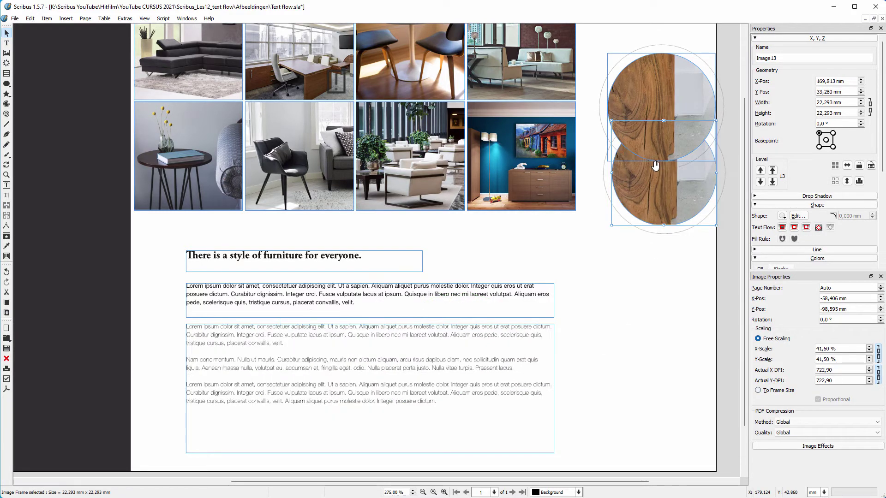
# Step: Draw an image frame over the body text, load Coffin_of_Bakenmut.png, and fit the frame to the image
pyautogui.click(6, 53)
pyautogui.moveTo(288, 188); pyautogui.dragTo(580, 470)
pyautogui.rightClick(442, 280)
pyautogui.click(457, 313)
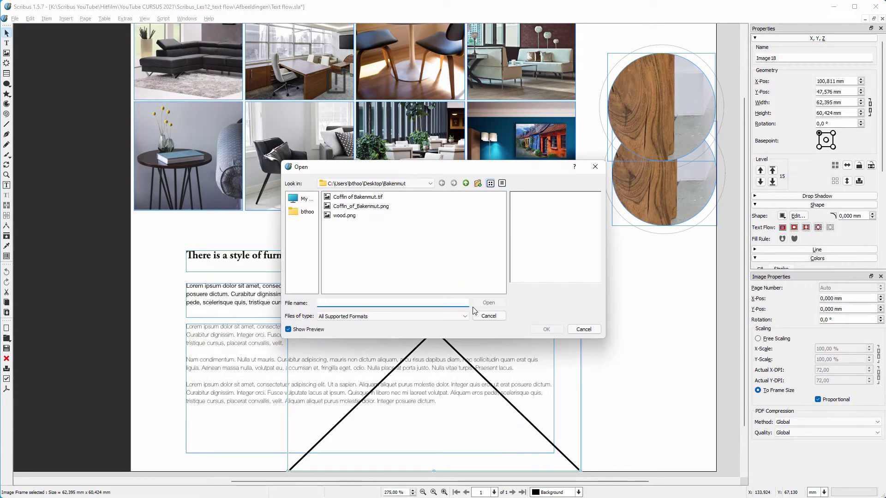
pyautogui.click(387, 207)
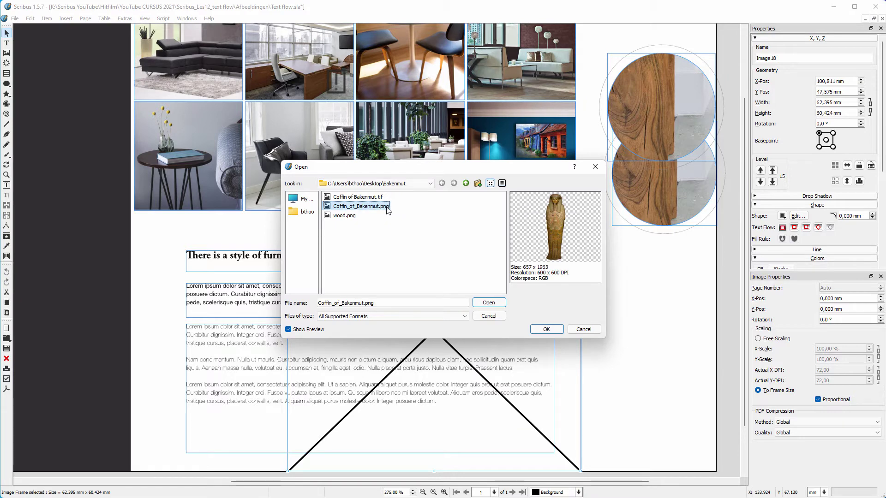
pyautogui.click(554, 330)
pyautogui.rightClick(348, 300)
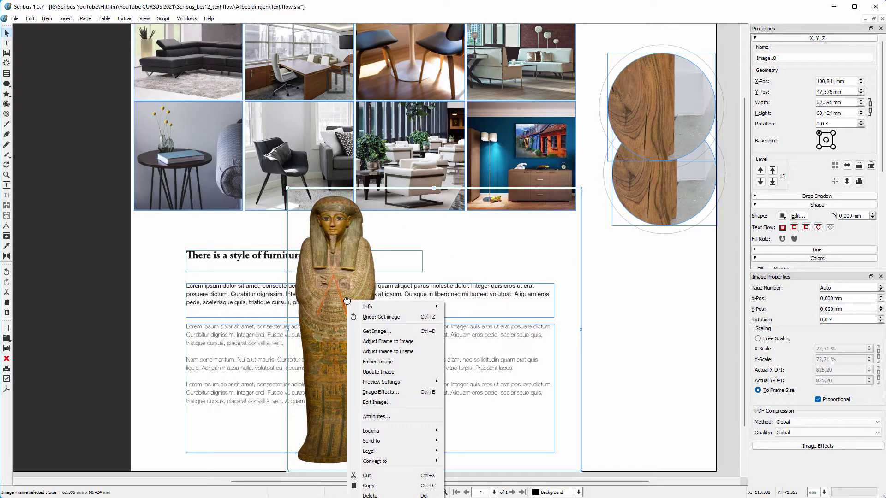
pyautogui.click(388, 341)
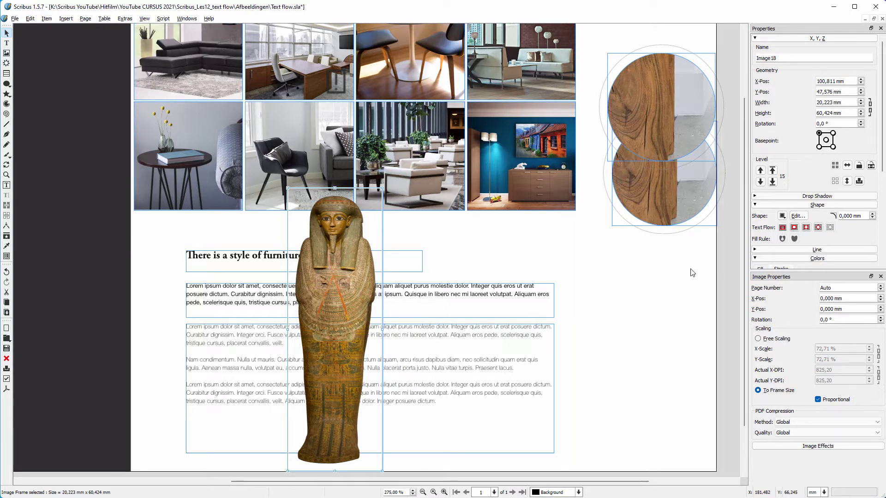
# Step: Edit the coffin frame's contour line, adding nodes on its right edge and both sides
pyautogui.click(798, 216)
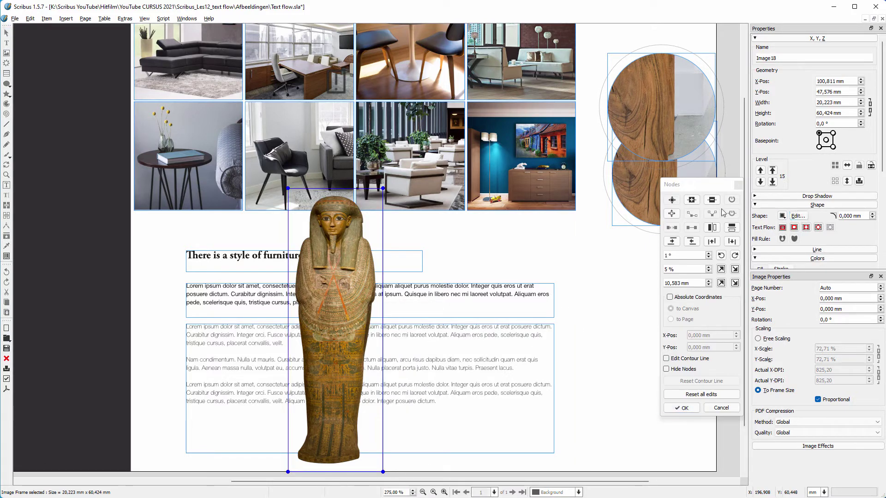
pyautogui.click(667, 360)
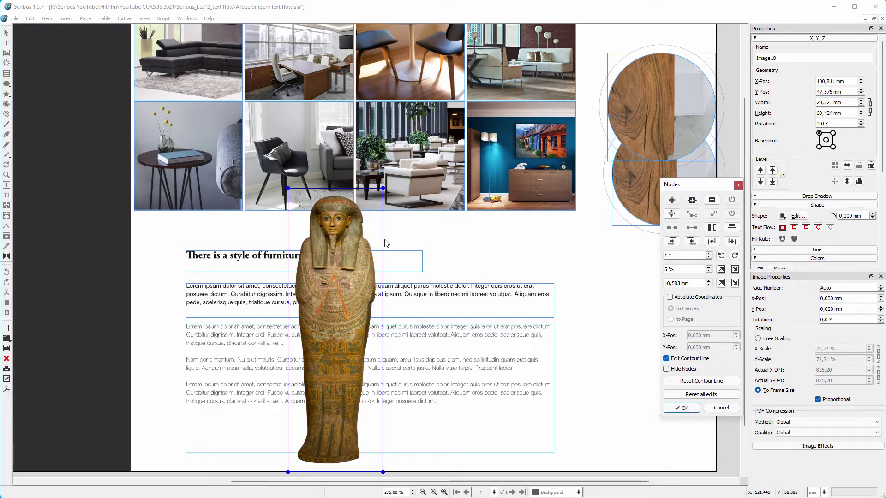
pyautogui.click(383, 283)
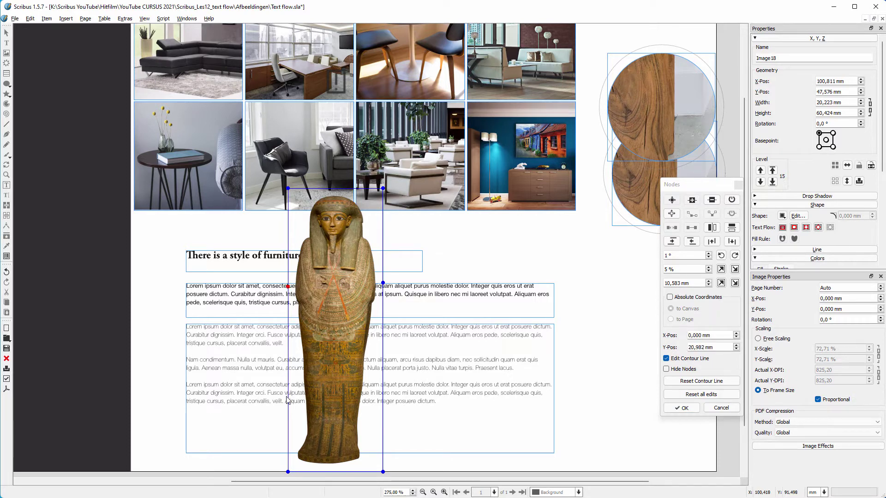
pyautogui.click(288, 426)
pyautogui.click(383, 426)
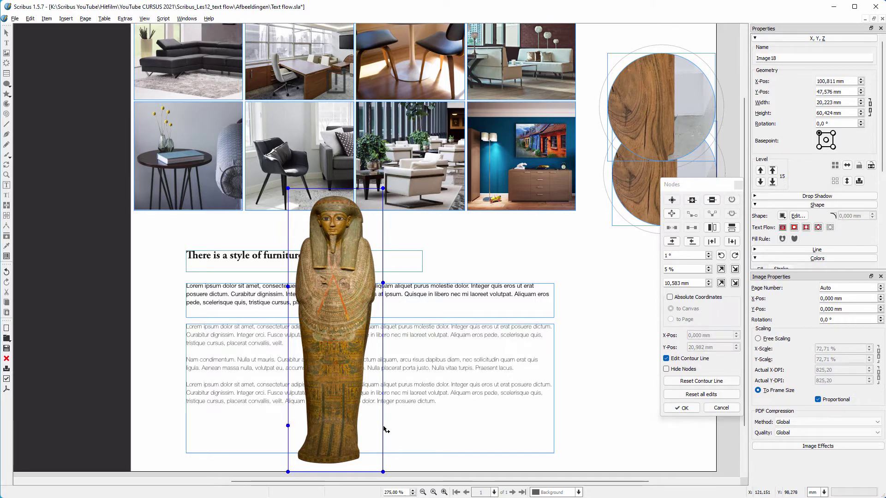
# Step: Pull the contour nodes in toward the coffin and finish the contour edit
pyautogui.click(674, 202)
pyautogui.moveTo(383, 282); pyautogui.dragTo(383, 292)
pyautogui.moveTo(383, 188); pyautogui.dragTo(363, 190)
pyautogui.moveTo(288, 189); pyautogui.dragTo(308, 193)
pyautogui.moveTo(383, 426); pyautogui.dragTo(364, 434)
pyautogui.click(288, 427)
pyautogui.moveTo(288, 427); pyautogui.dragTo(301, 430)
pyautogui.moveTo(288, 471); pyautogui.dragTo(284, 466)
pyautogui.moveTo(383, 471); pyautogui.dragTo(377, 468)
pyautogui.click(682, 408)
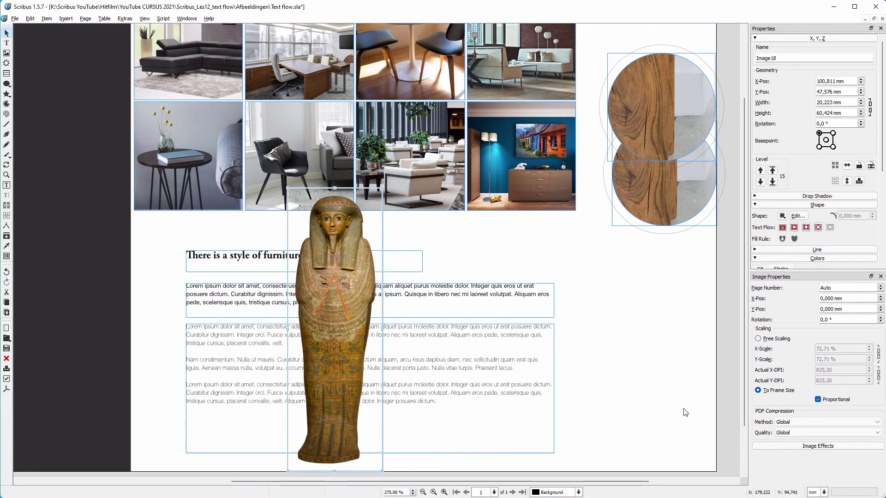
# Step: Set text flow to Use Contour Line, then shrink the coffin to 11.289 × 33.657 mm beside the page
pyautogui.click(819, 228)
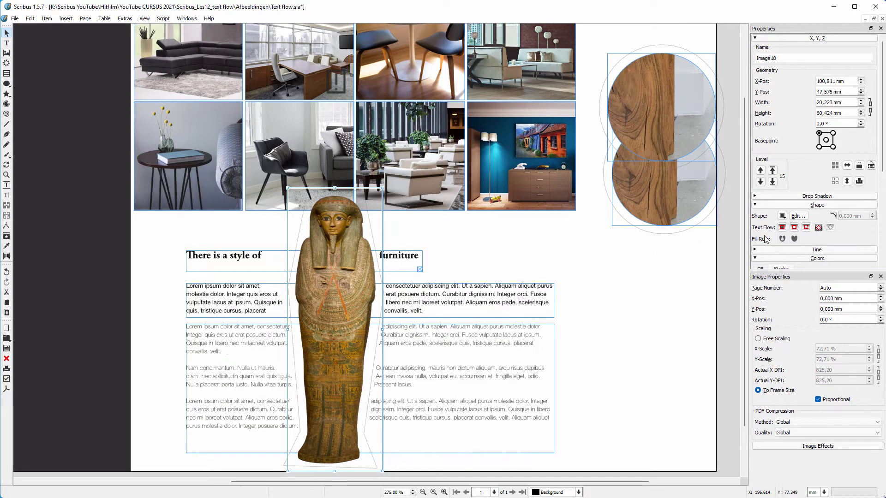
pyautogui.moveTo(344, 274); pyautogui.dragTo(427, 284)
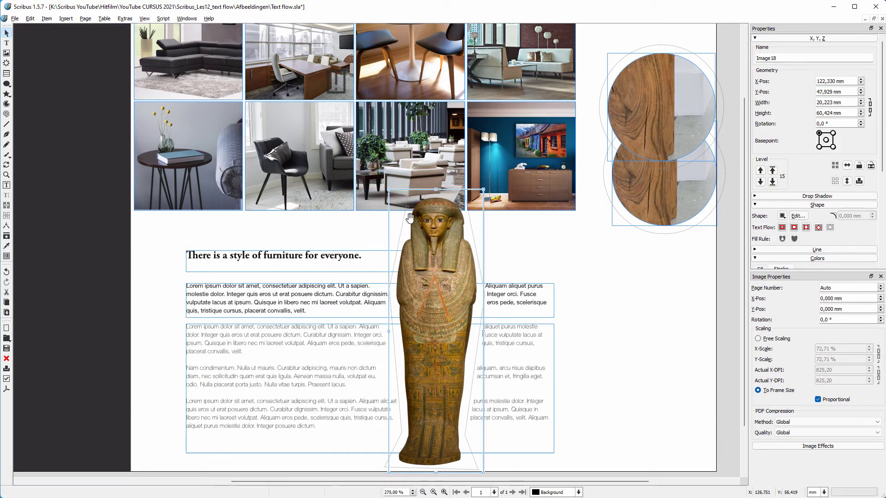
pyautogui.moveTo(389, 190); pyautogui.dragTo(465, 316)
pyautogui.moveTo(461, 380); pyautogui.dragTo(683, 304)
# Step: Draw a new image frame over the body text and load Coffin of Bakenmut.tif into it
pyautogui.click(7, 54)
pyautogui.moveTo(257, 187); pyautogui.dragTo(529, 464)
pyautogui.rightClick(387, 268)
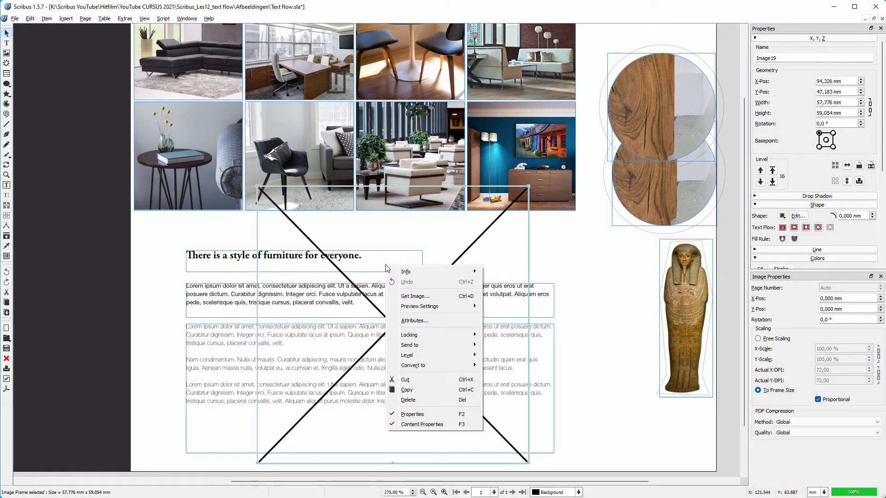
pyautogui.click(410, 296)
pyautogui.click(375, 197)
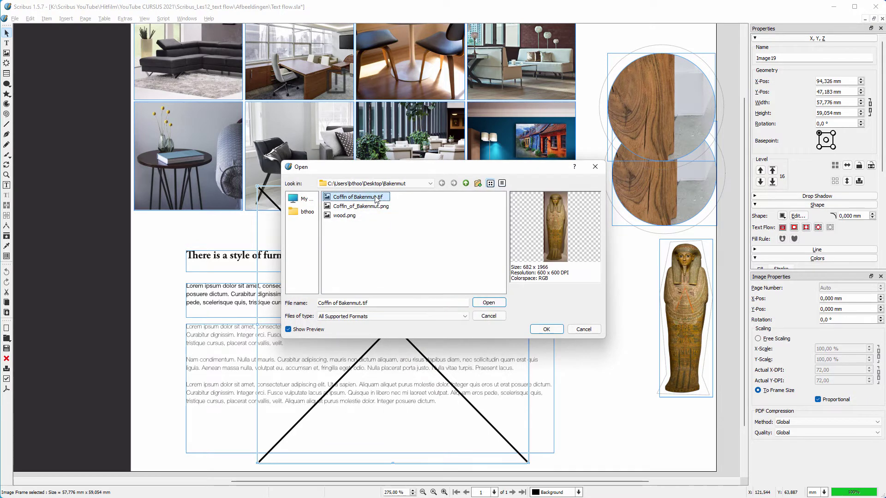
pyautogui.click(544, 329)
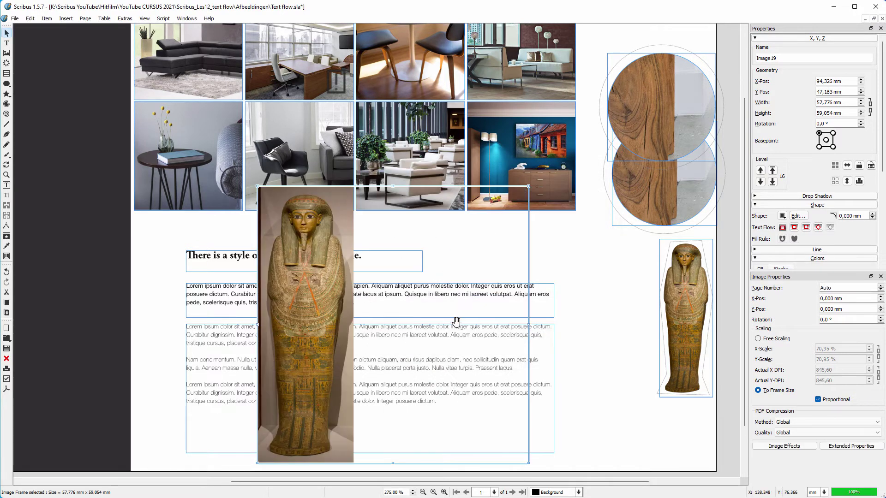
# Step: Fit the frame to the image and clip it with the embedded Path 1
pyautogui.rightClick(336, 318)
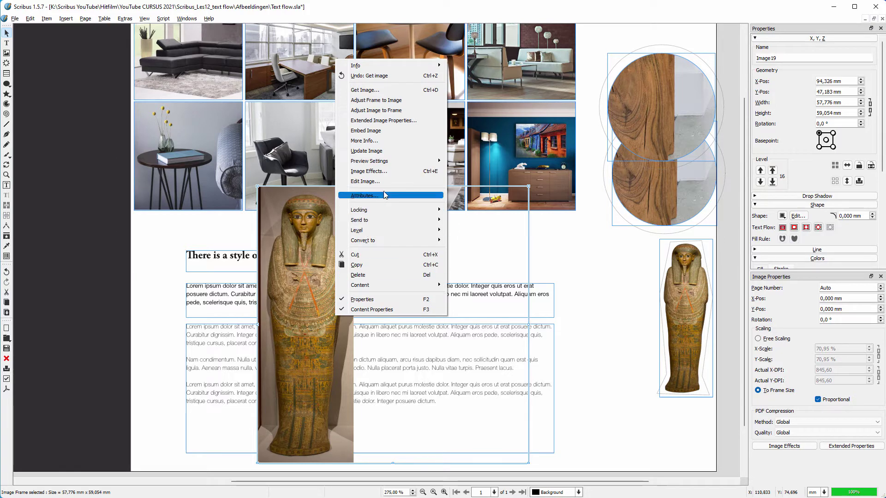
pyautogui.click(400, 101)
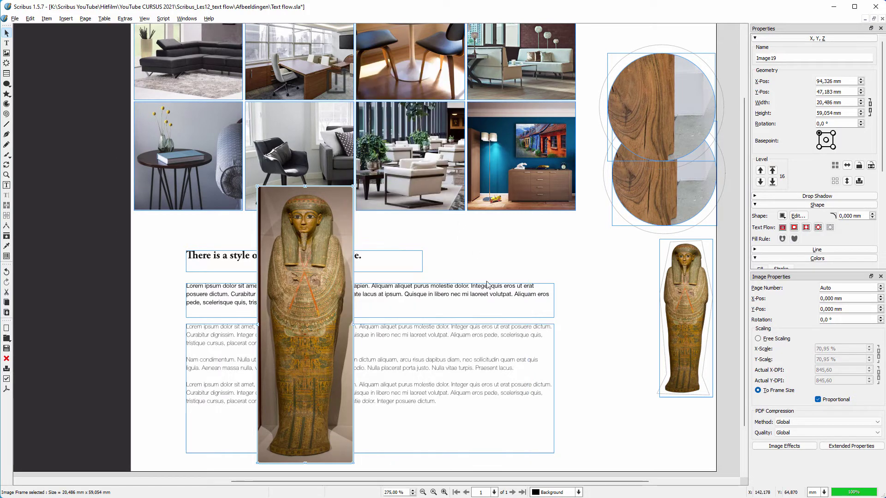
pyautogui.click(840, 448)
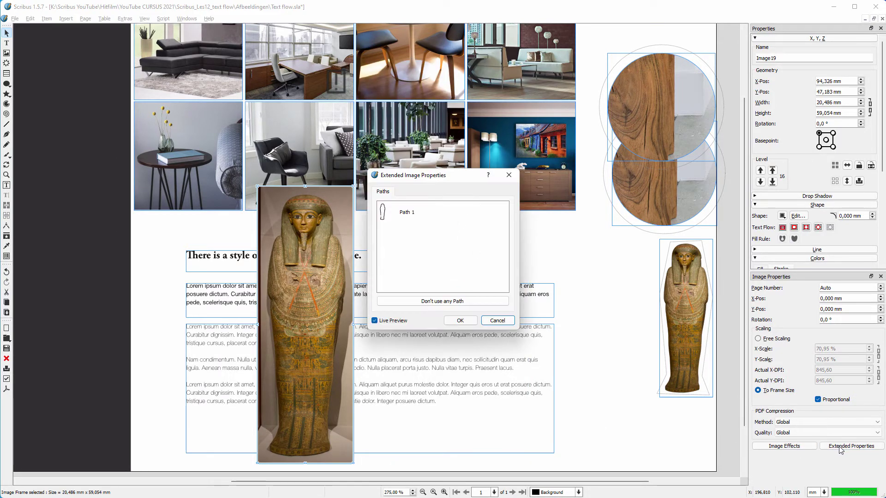
pyautogui.click(427, 212)
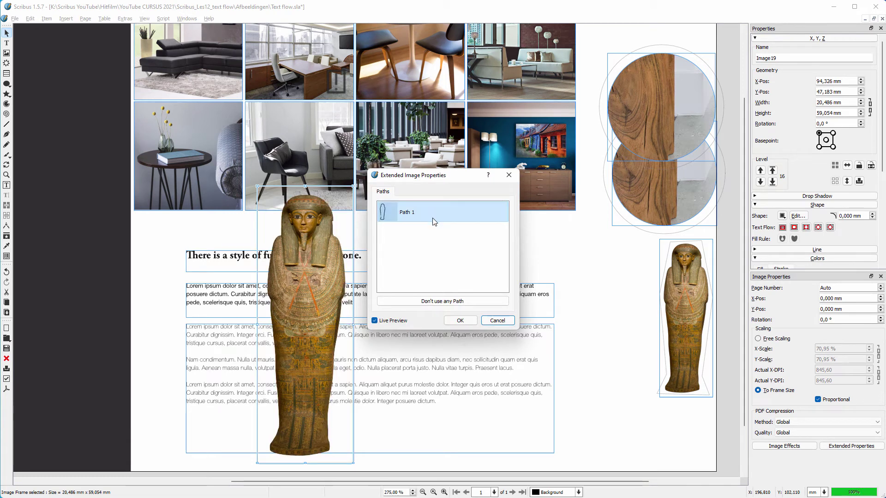
pyautogui.click(462, 320)
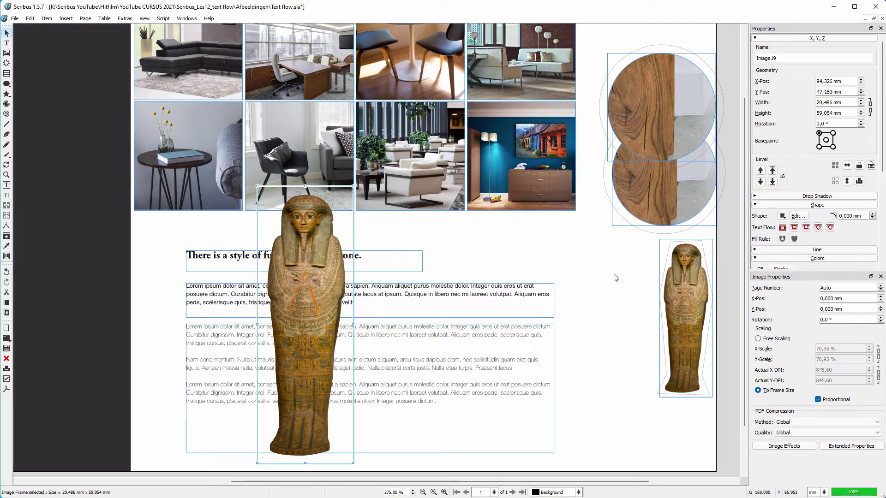
# Step: Set the coffin's contour line to its image clip, use it for text flow, and reopen node editing
pyautogui.click(798, 215)
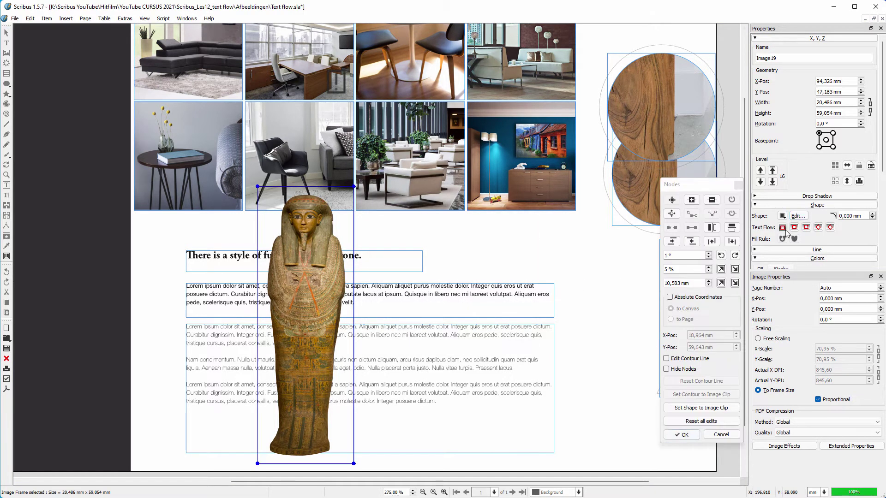
pyautogui.click(666, 360)
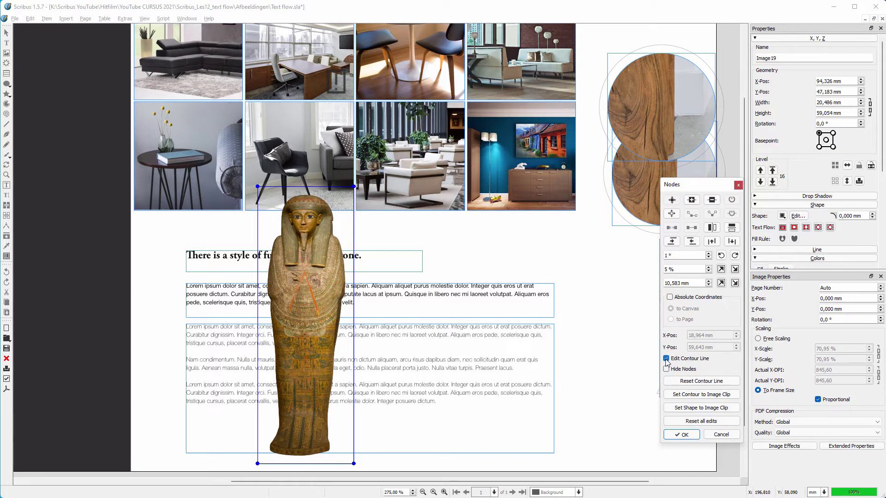
pyautogui.click(734, 396)
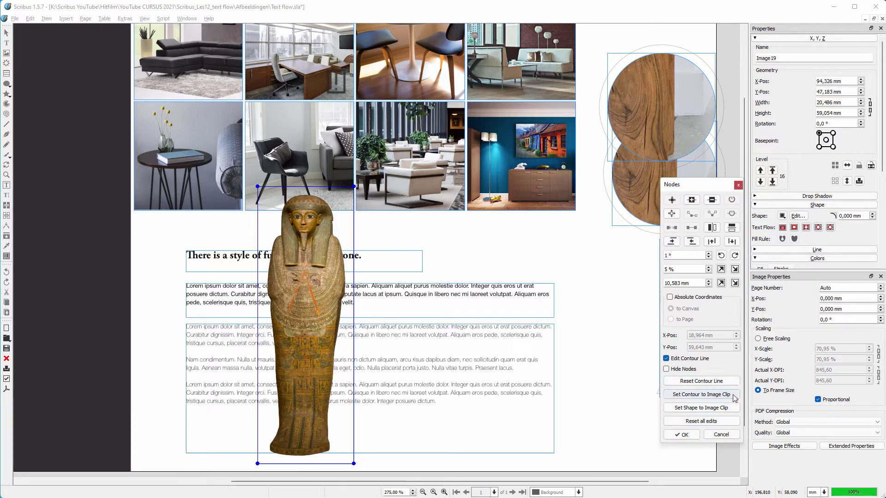
pyautogui.click(692, 436)
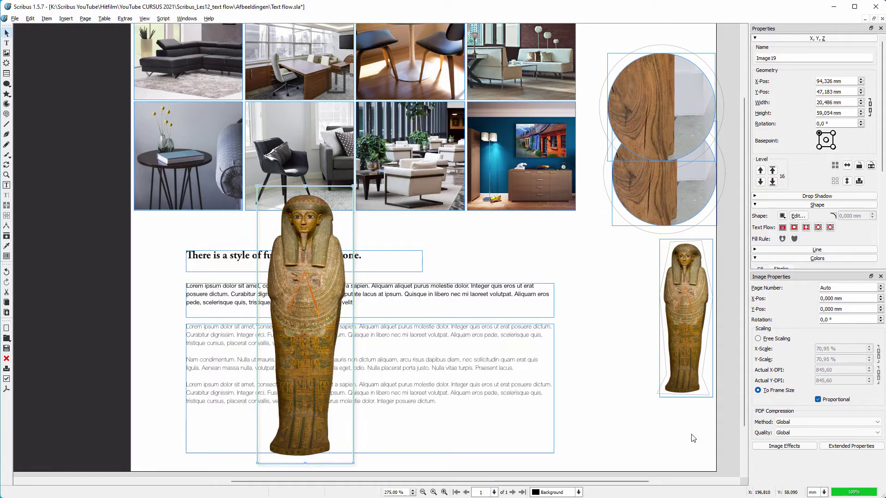
pyautogui.click(818, 228)
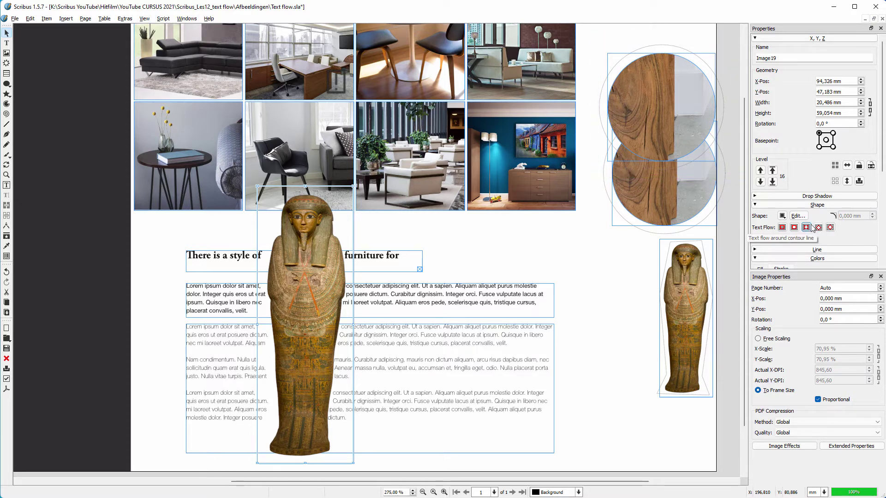
pyautogui.click(798, 216)
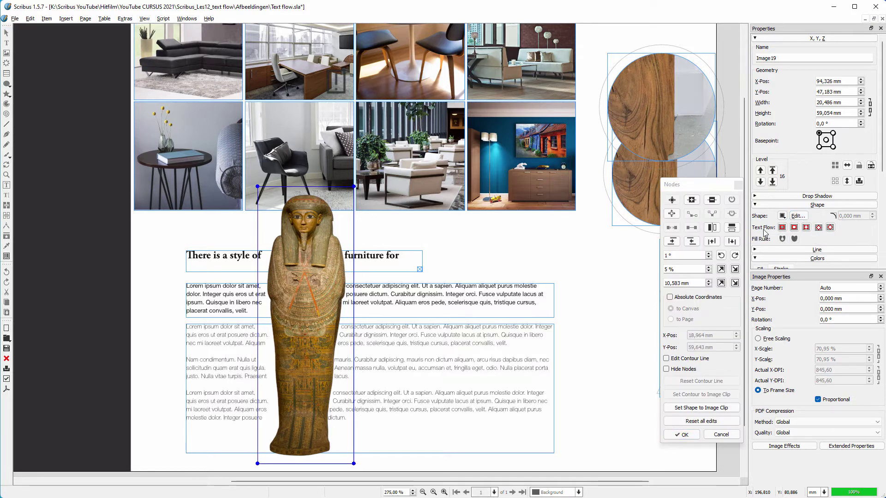
# Step: Try enlarging the coffin's contour line by 5 % twice, then discard the change
pyautogui.click(666, 358)
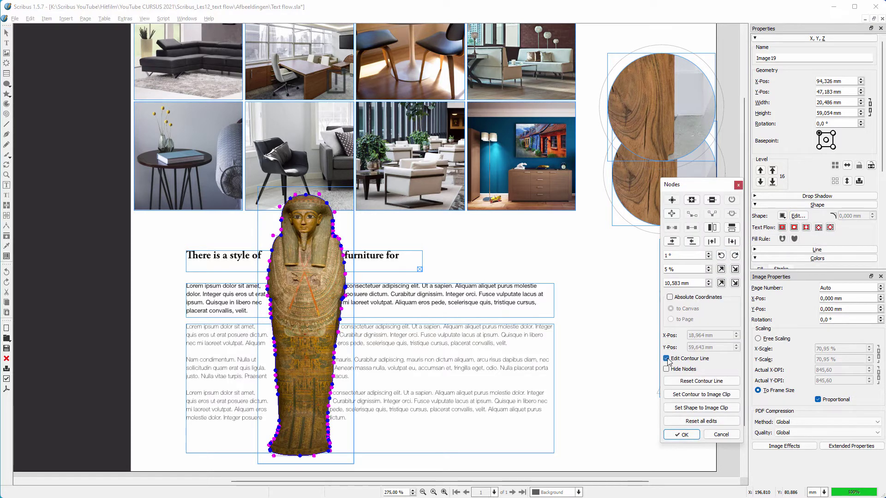
pyautogui.click(722, 269)
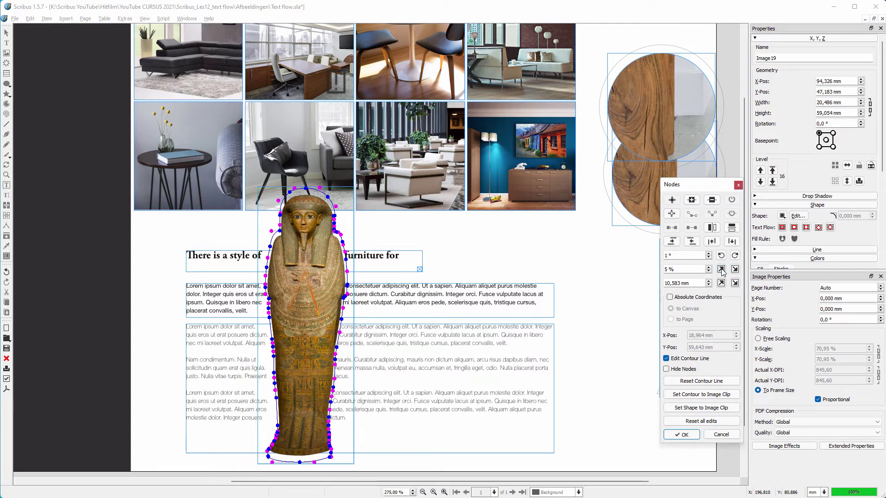
pyautogui.click(722, 269)
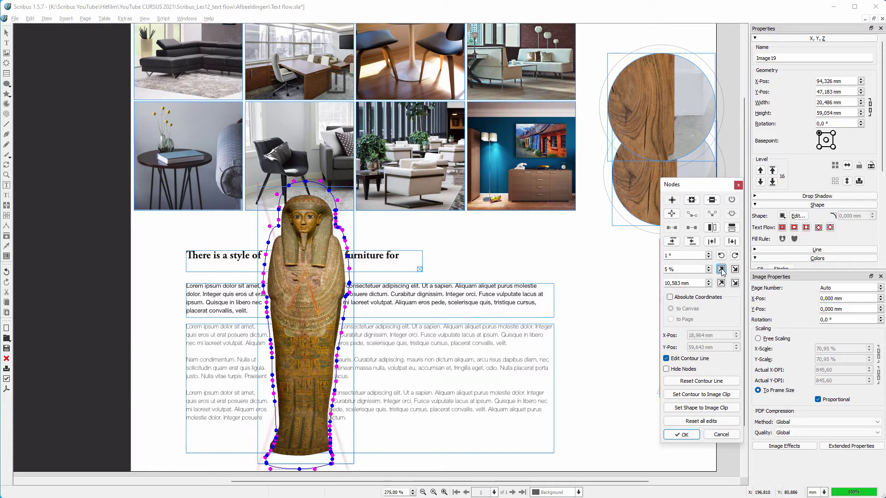
pyautogui.click(730, 436)
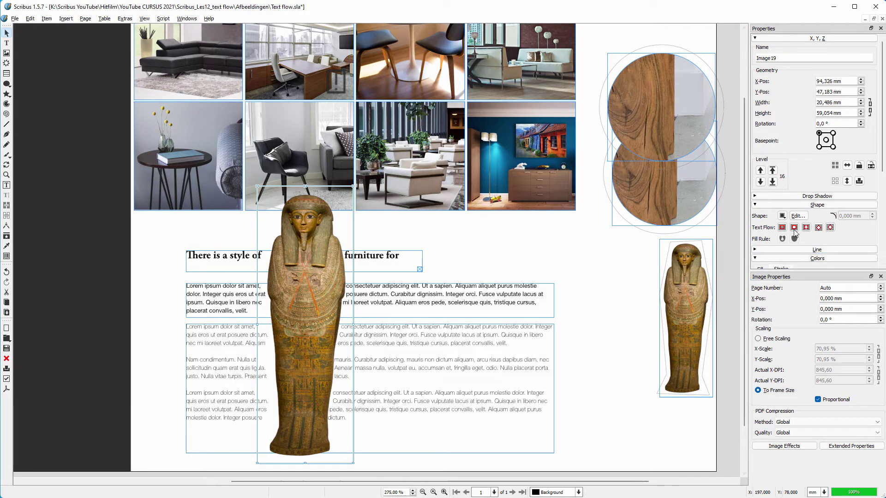
# Step: Shift the contour nodes along the coffin's left side outward
pyautogui.click(801, 217)
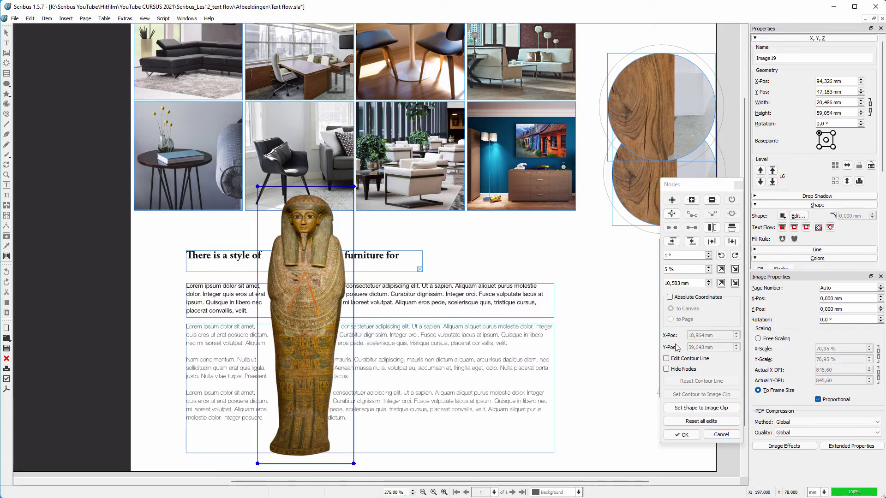
pyautogui.click(666, 359)
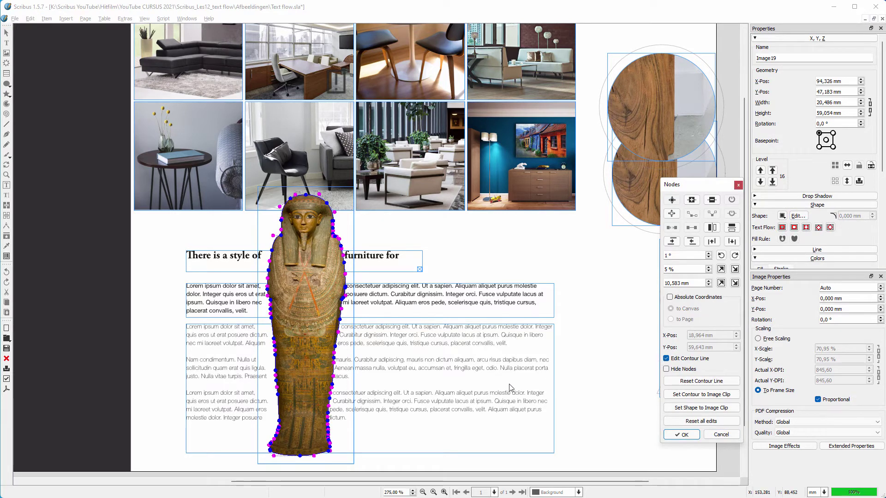
pyautogui.moveTo(240, 460); pyautogui.dragTo(302, 177)
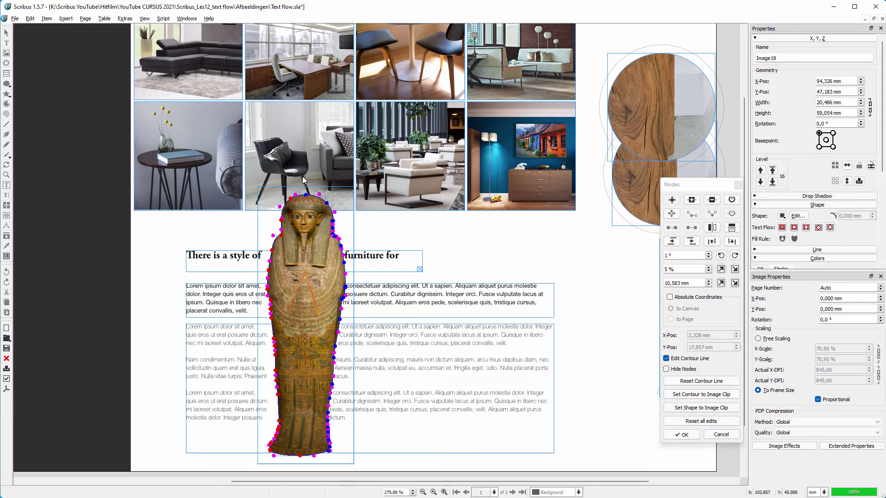
pyautogui.press('Left')
pyautogui.press('Left')
pyautogui.press('Left')
pyautogui.press('Left')
pyautogui.press('Left')
pyautogui.press('Left')
pyautogui.press('Left')
pyautogui.press('Left')
pyautogui.press('Left')
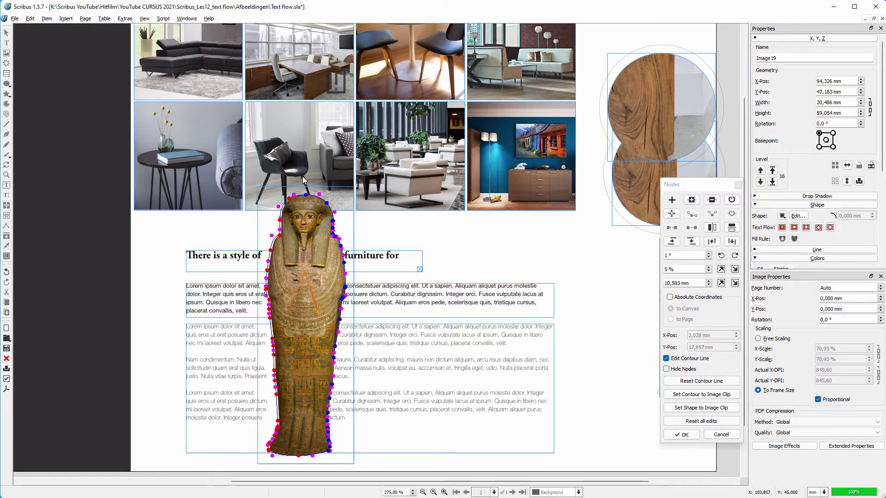
pyautogui.press('Left')
pyautogui.press('Left')
pyautogui.press('Left')
pyautogui.press('Left')
pyautogui.press('Left')
pyautogui.press('Left')
pyautogui.press('Left')
pyautogui.press('Left')
pyautogui.press('Left')
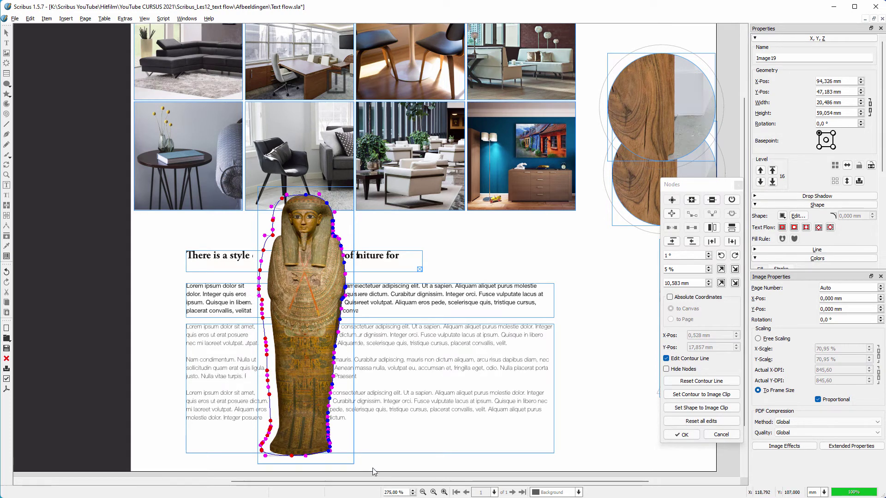
# Step: Shift the right-side contour nodes outward and lower the bottom contour point below the coffin
pyautogui.moveTo(373, 468); pyautogui.dragTo(310, 168)
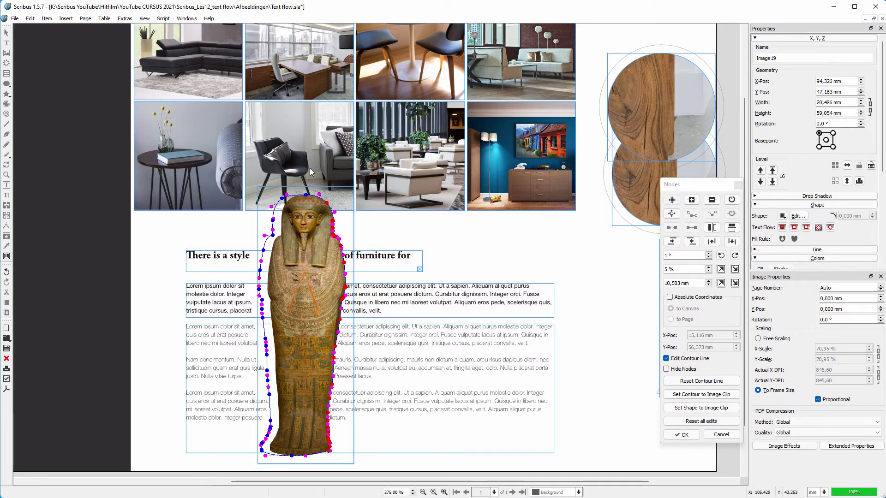
pyautogui.press('Right')
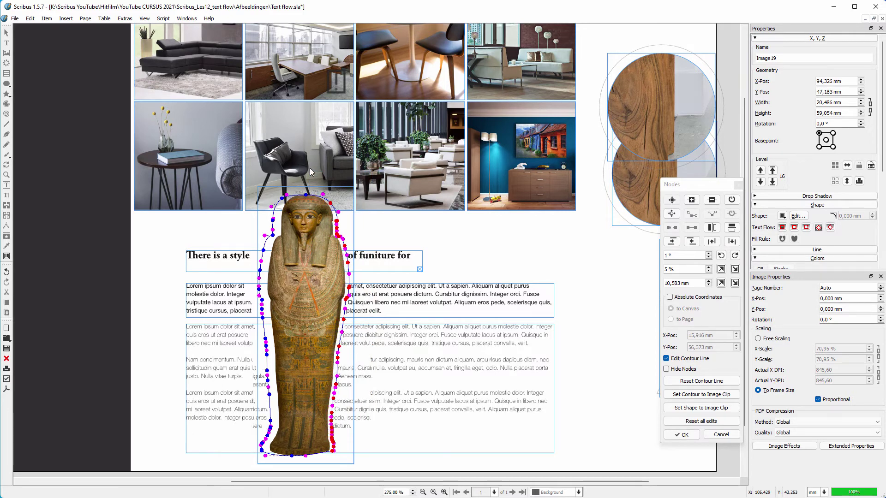
pyautogui.hotkey('ctrl', 'Right')
pyautogui.hotkey('ctrl', 'Right')
pyautogui.hotkey('ctrl', 'Right')
pyautogui.hotkey('ctrl', 'Right')
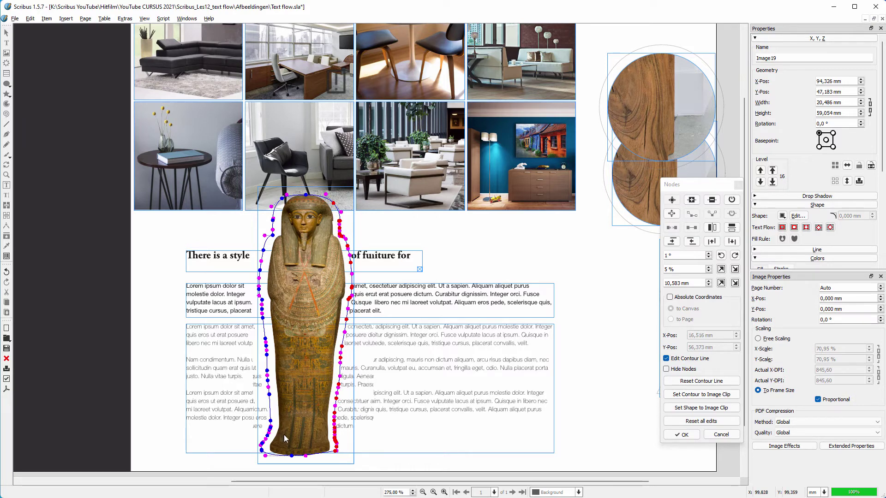
pyautogui.click(292, 456)
pyautogui.moveTo(291, 456); pyautogui.dragTo(293, 460)
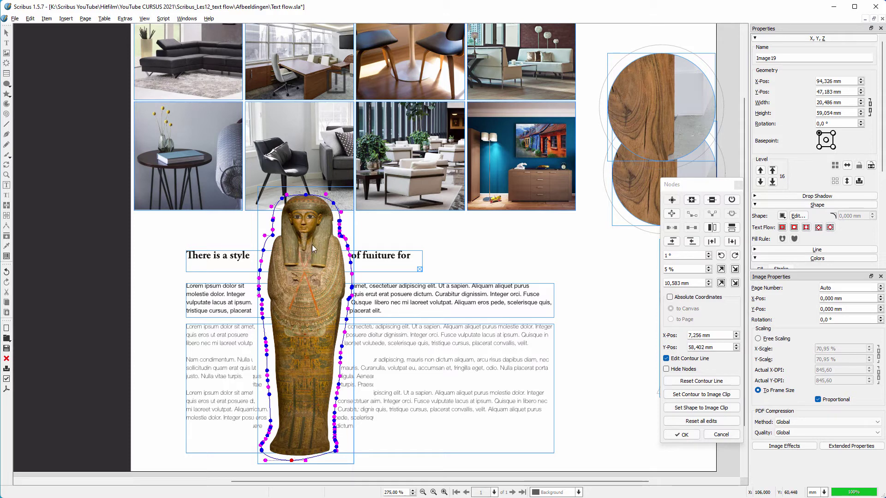
pyautogui.click(307, 195)
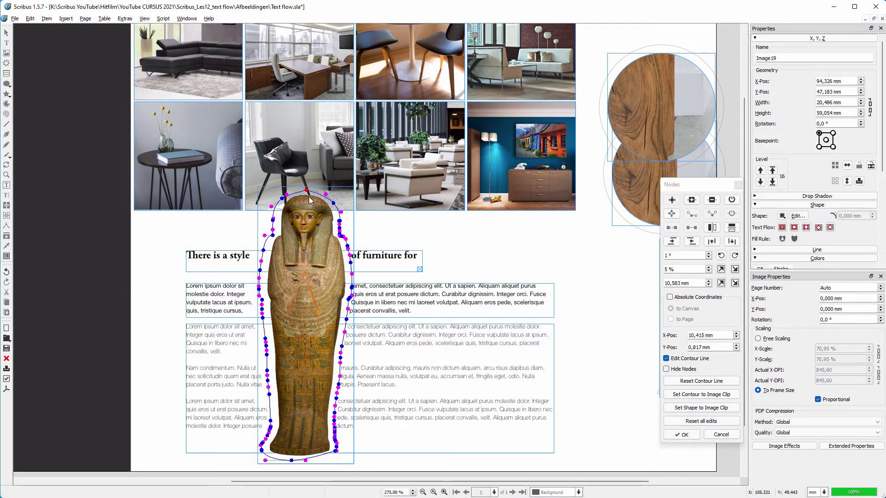
# Step: Nudge the top contour node and drag its curve handle left to smooth the top, then finish editing
pyautogui.scroll(4, 308, 196)
pyautogui.scroll(4, 305, 197)
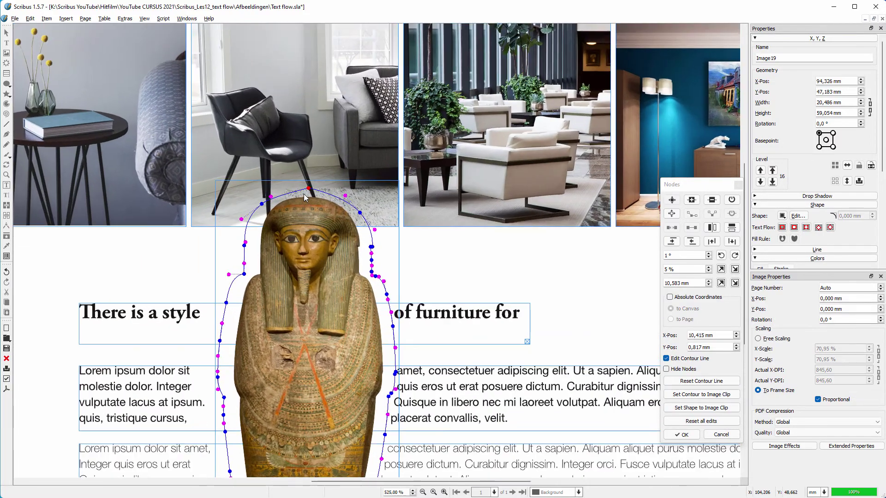
pyautogui.scroll(1, 304, 196)
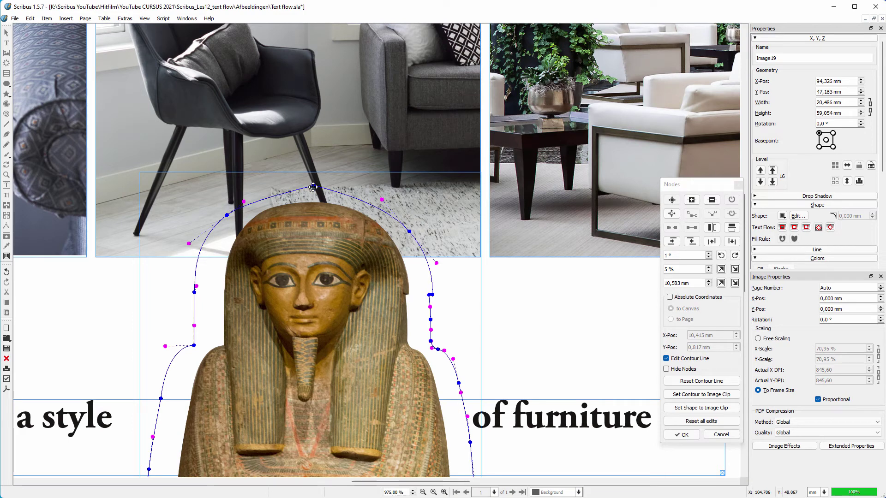
pyautogui.moveTo(313, 187); pyautogui.dragTo(313, 193)
pyautogui.click(672, 215)
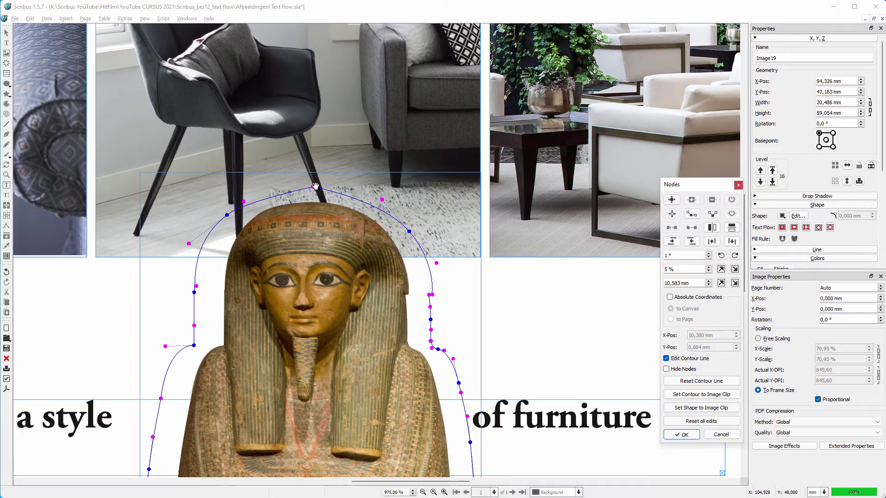
pyautogui.moveTo(314, 187); pyautogui.dragTo(277, 186)
pyautogui.click(683, 436)
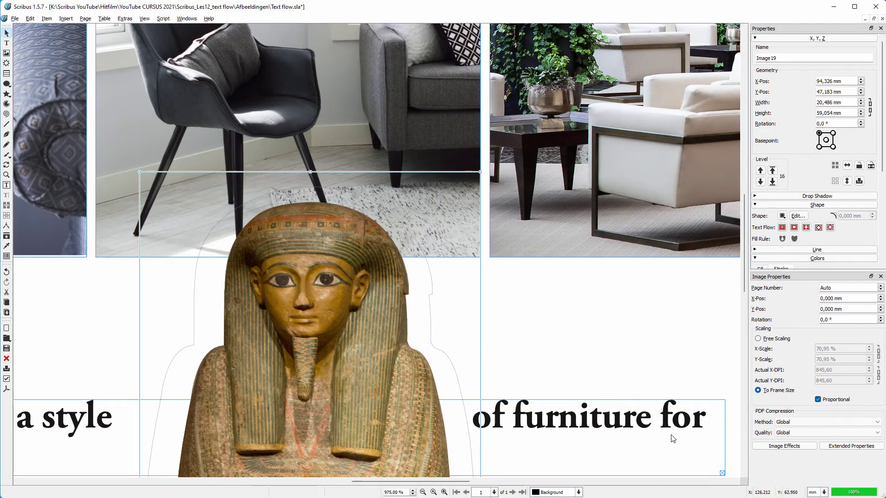
# Step: Shrink the coffin image frame and move it over the right side of the body text
pyautogui.hotkey('ctrl', '0')
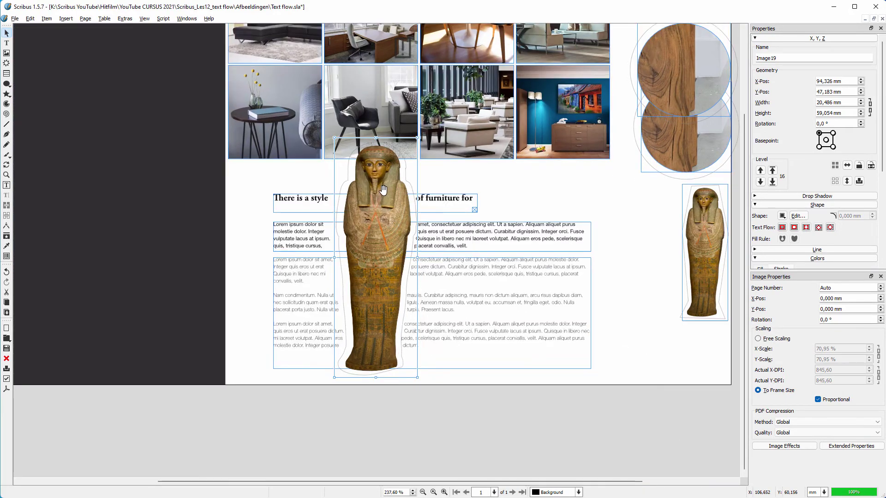
pyautogui.scroll(1, 383, 189)
pyautogui.moveTo(374, 208); pyautogui.dragTo(390, 178)
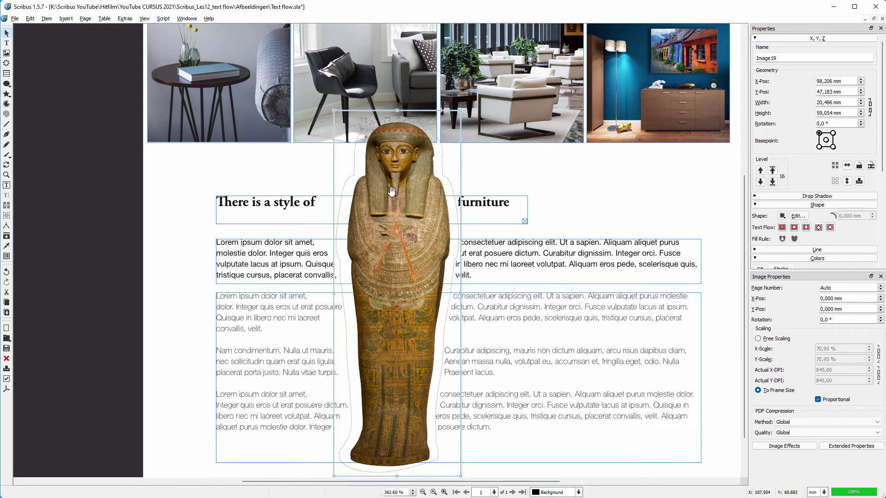
pyautogui.moveTo(332, 111); pyautogui.dragTo(387, 260)
pyautogui.moveTo(455, 354); pyautogui.dragTo(554, 350)
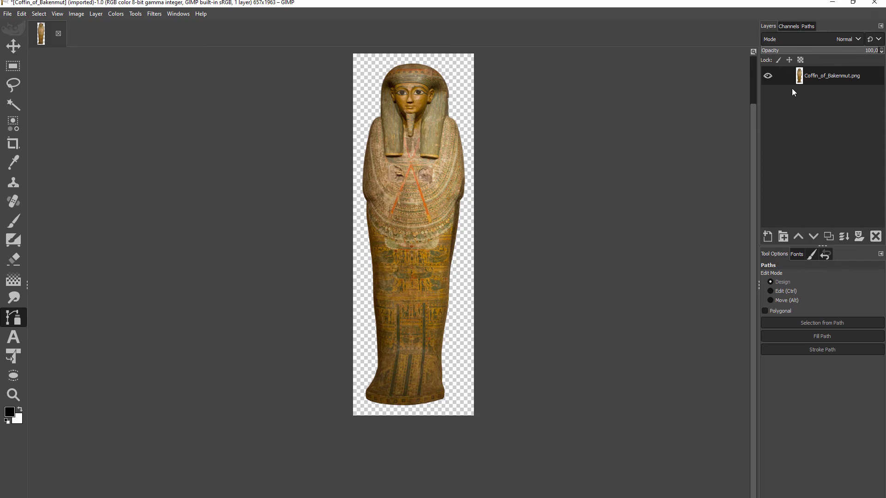
# Step: Convert the coffin layer's alpha outline into an active path named Selection
pyautogui.rightClick(792, 85)
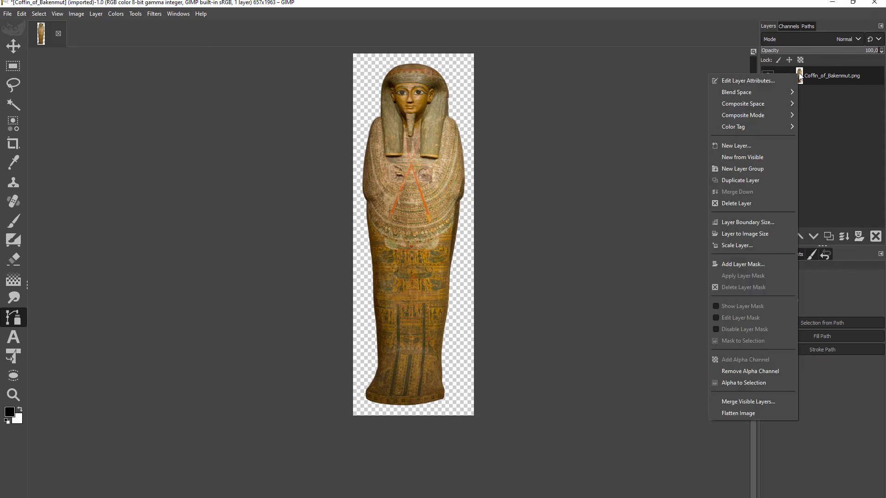
pyautogui.click(771, 382)
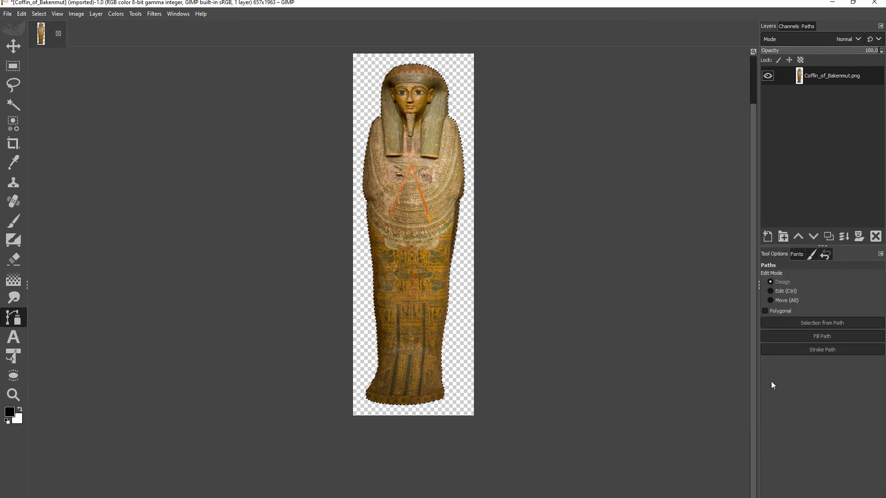
pyautogui.click(808, 26)
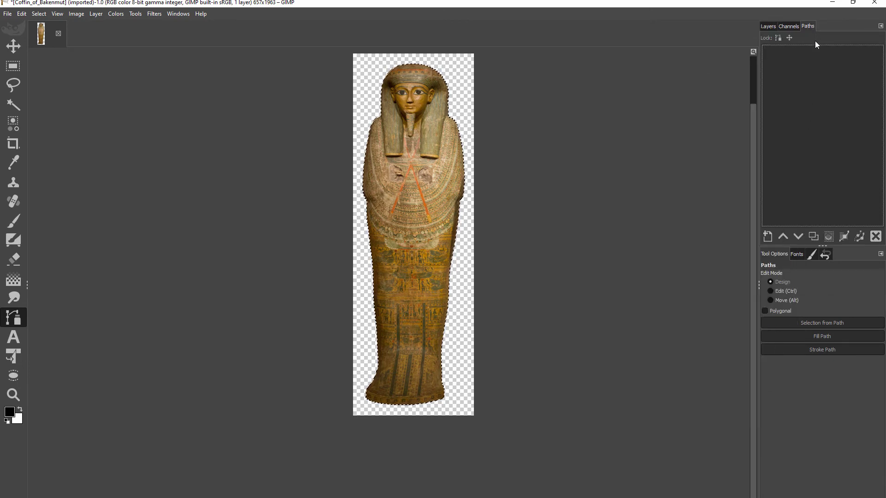
pyautogui.click(843, 236)
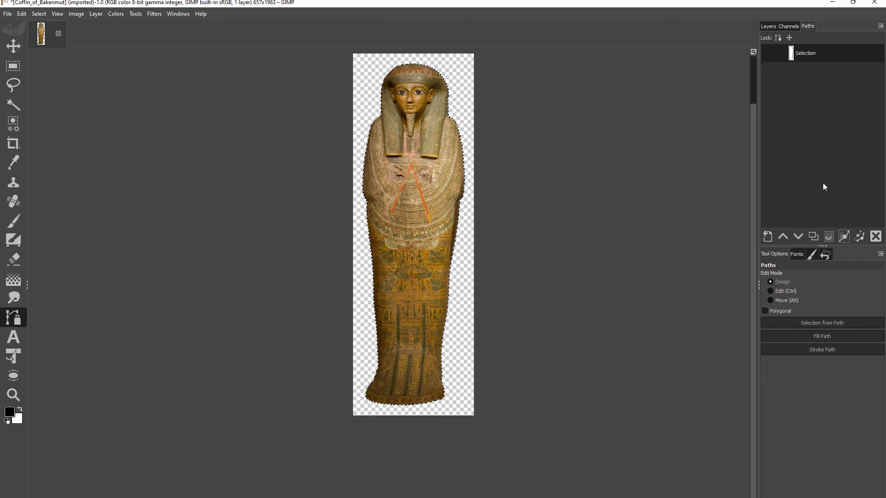
pyautogui.click(792, 54)
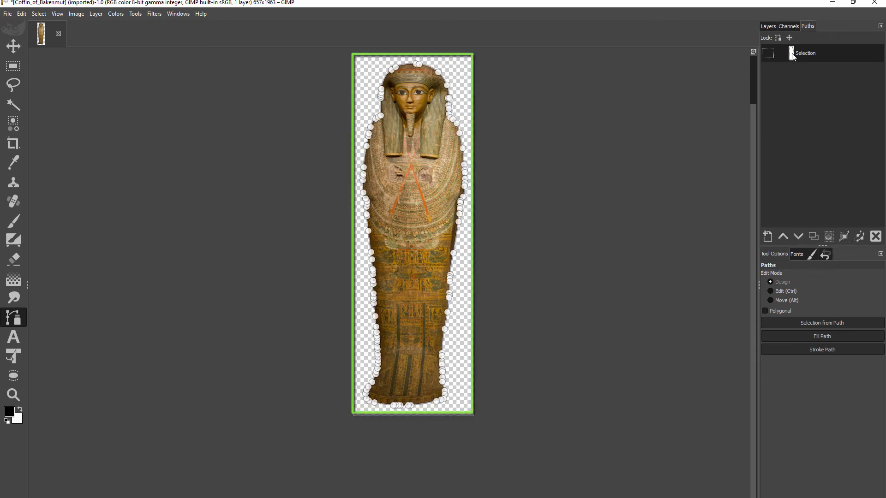
# Step: Export the image as Coffin_of_Bakenmut_path.tif, then draw a new Scribus image frame over the text
pyautogui.click(7, 13)
pyautogui.click(63, 168)
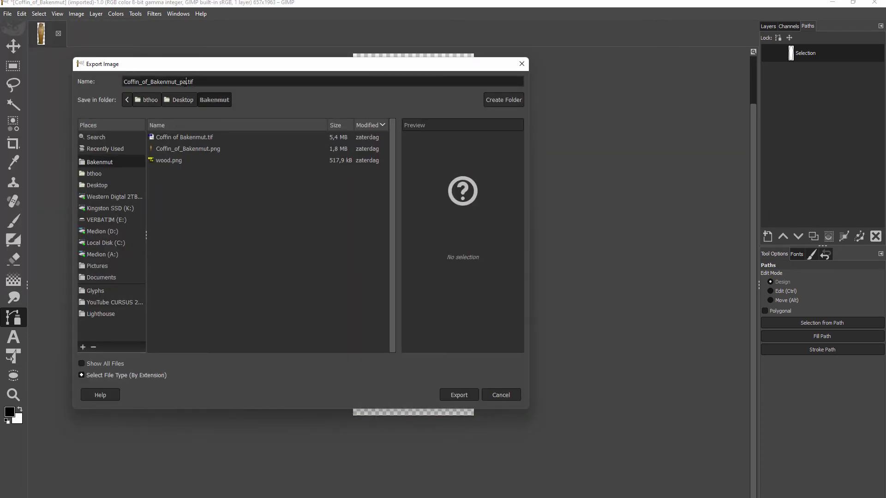
pyautogui.click(459, 395)
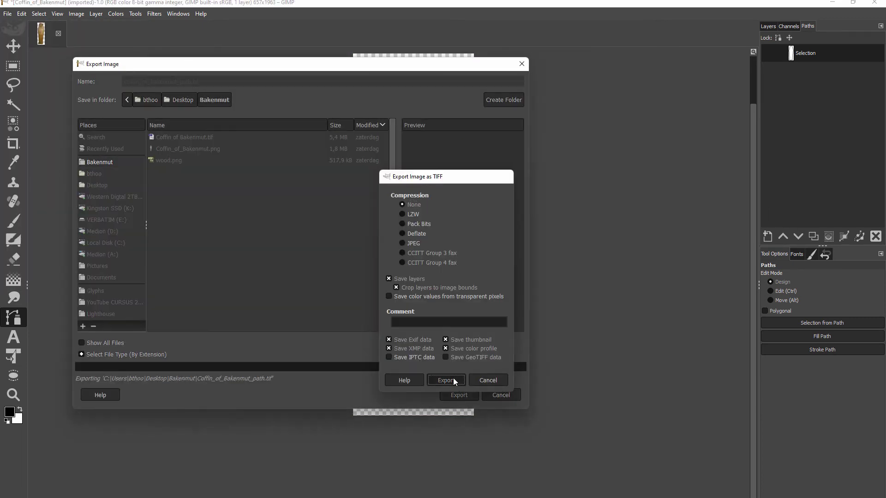
pyautogui.click(453, 378)
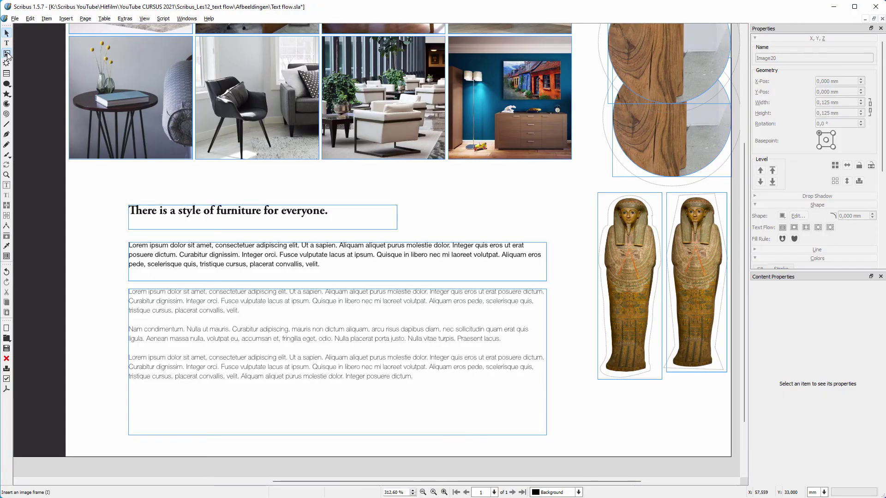
pyautogui.click(7, 54)
pyautogui.moveTo(223, 141); pyautogui.dragTo(453, 448)
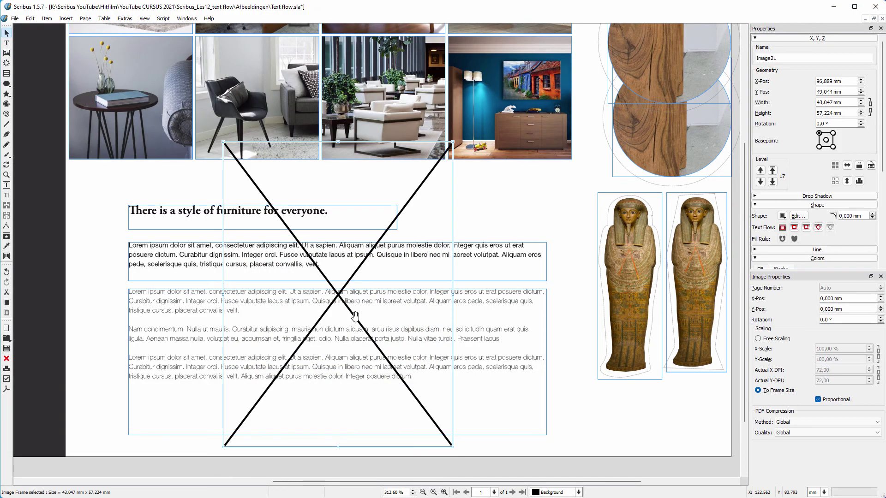
# Step: Load Coffin_of_Bakenmut_path.tif into the new image frame
pyautogui.rightClick(340, 222)
pyautogui.click(358, 254)
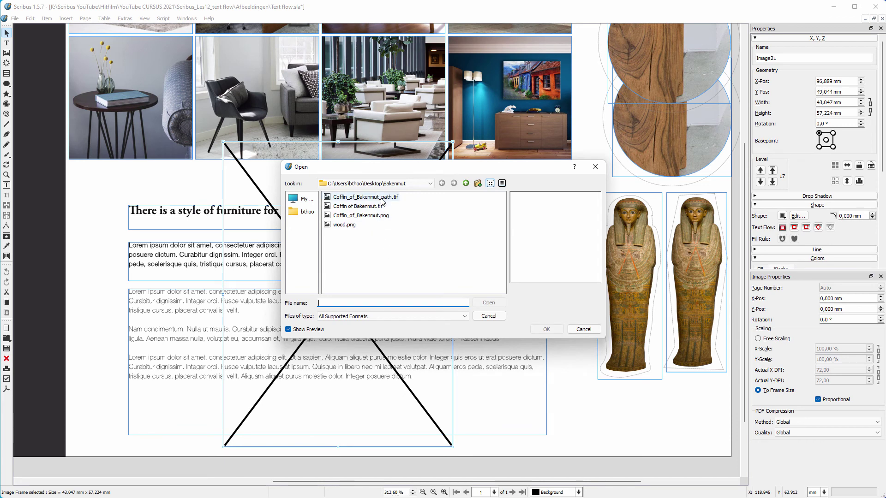
pyautogui.click(382, 199)
pyautogui.click(546, 329)
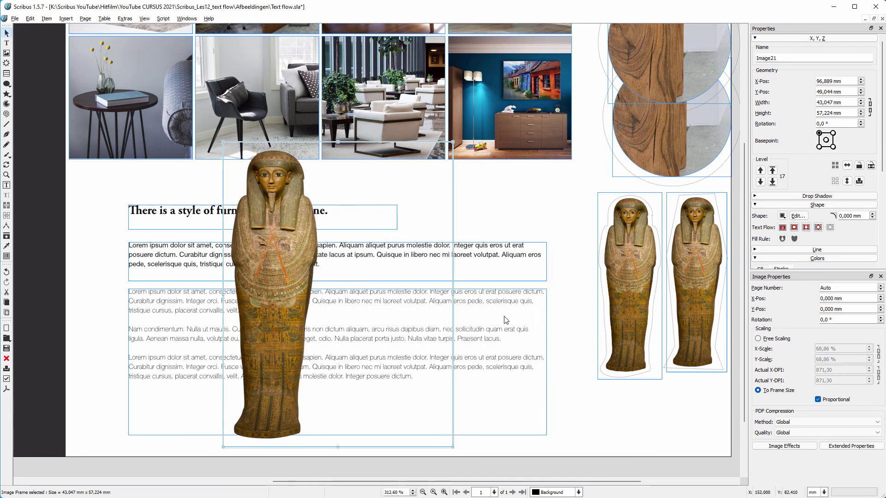
# Step: Fit the frame to the coffin image and clip it with the embedded Selection path
pyautogui.rightClick(292, 257)
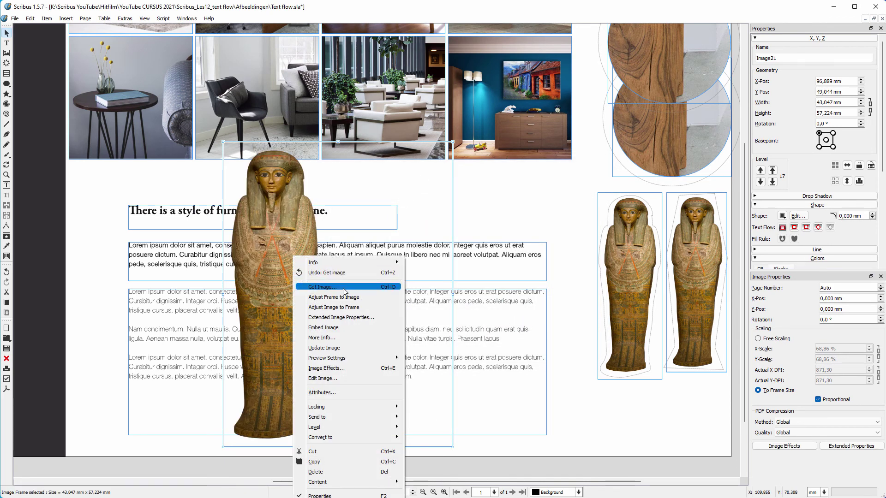
pyautogui.click(323, 294)
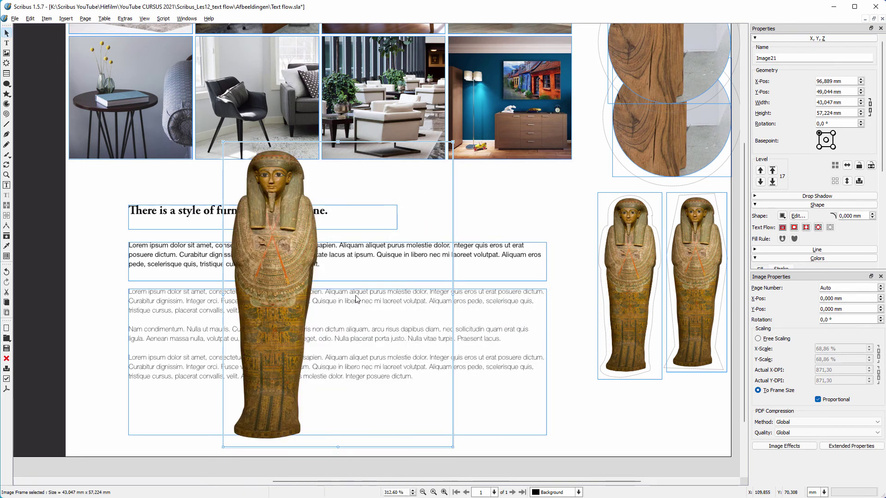
pyautogui.click(824, 445)
pyautogui.click(414, 213)
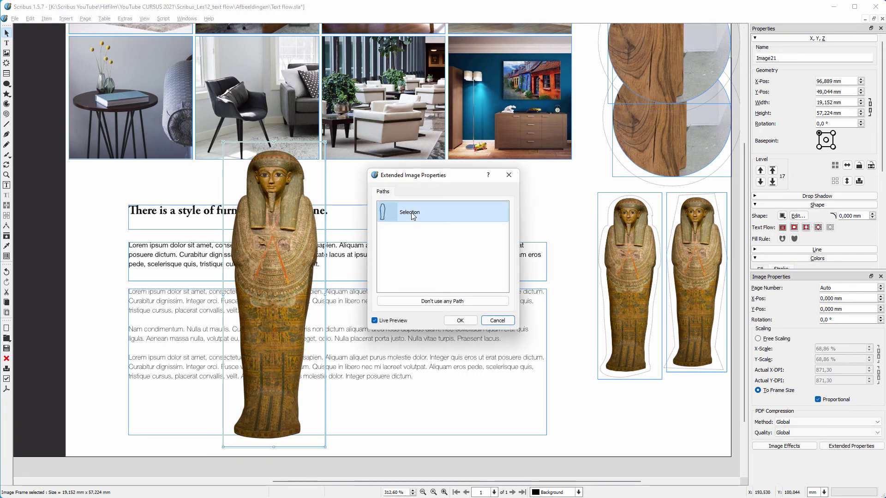
pyautogui.click(460, 321)
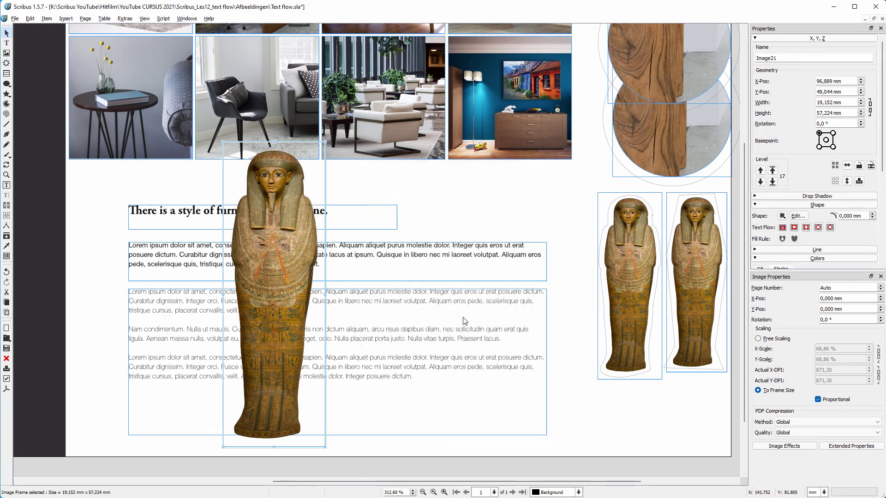
# Step: Set the coffin's contour line to its image clip and wrap text around the contour
pyautogui.click(799, 216)
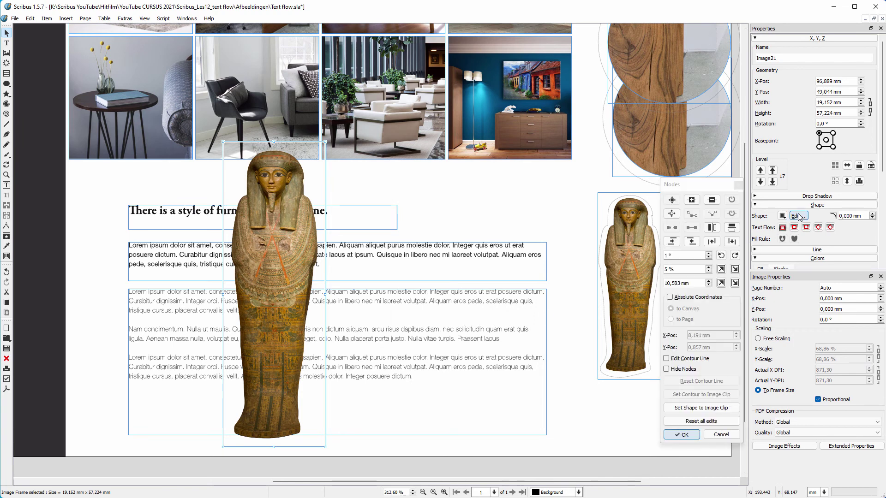
pyautogui.click(667, 359)
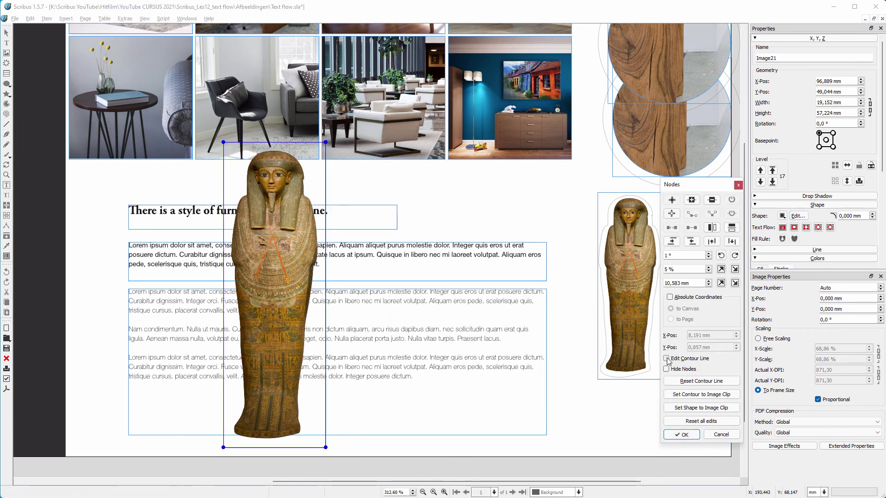
pyautogui.click(733, 397)
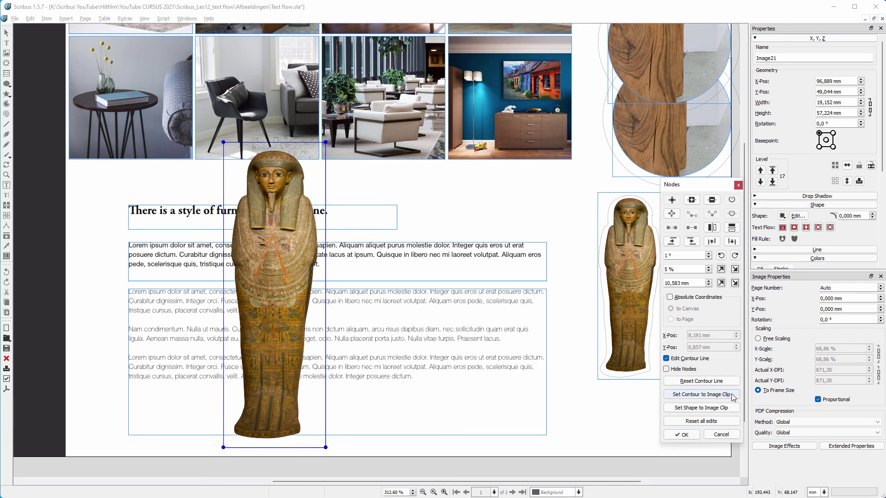
pyautogui.click(683, 435)
pyautogui.click(819, 229)
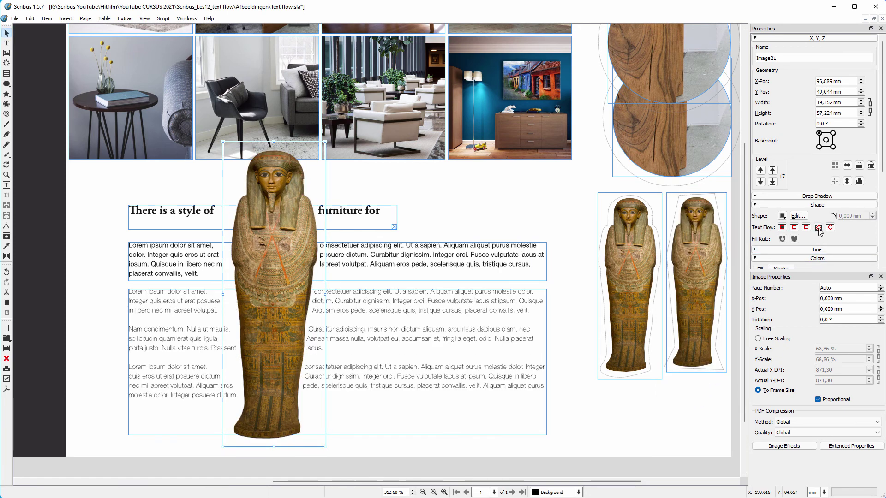
# Step: Push the contour's left-side and right-side nodes outward for extra text spacing
pyautogui.click(806, 226)
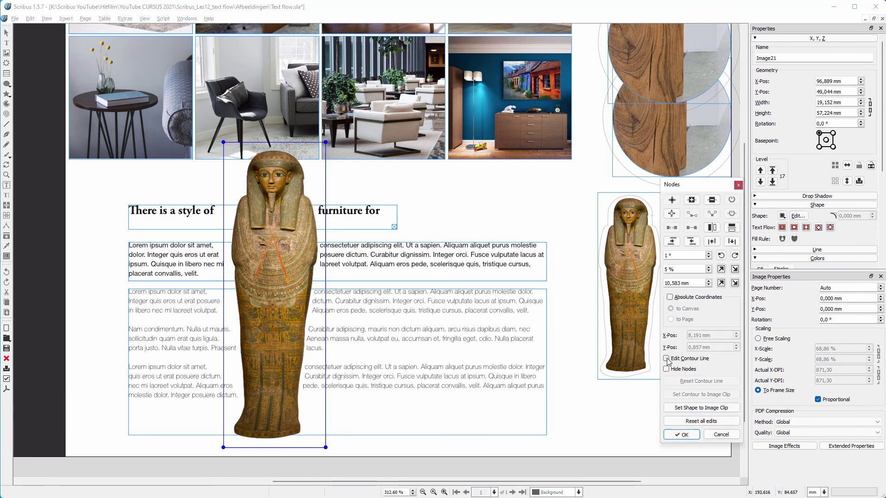
pyautogui.moveTo(201, 448); pyautogui.dragTo(278, 137)
pyautogui.press('Left')
pyautogui.press('Left')
pyautogui.press('Left')
pyautogui.moveTo(371, 450); pyautogui.dragTo(275, 131)
pyautogui.press('Right')
pyautogui.press('Right')
pyautogui.press('Right')
pyautogui.press('Right')
pyautogui.click(681, 435)
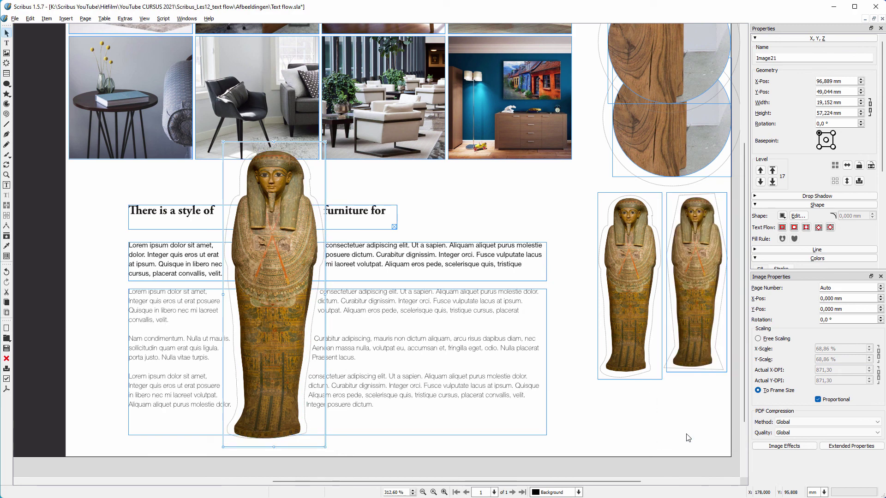